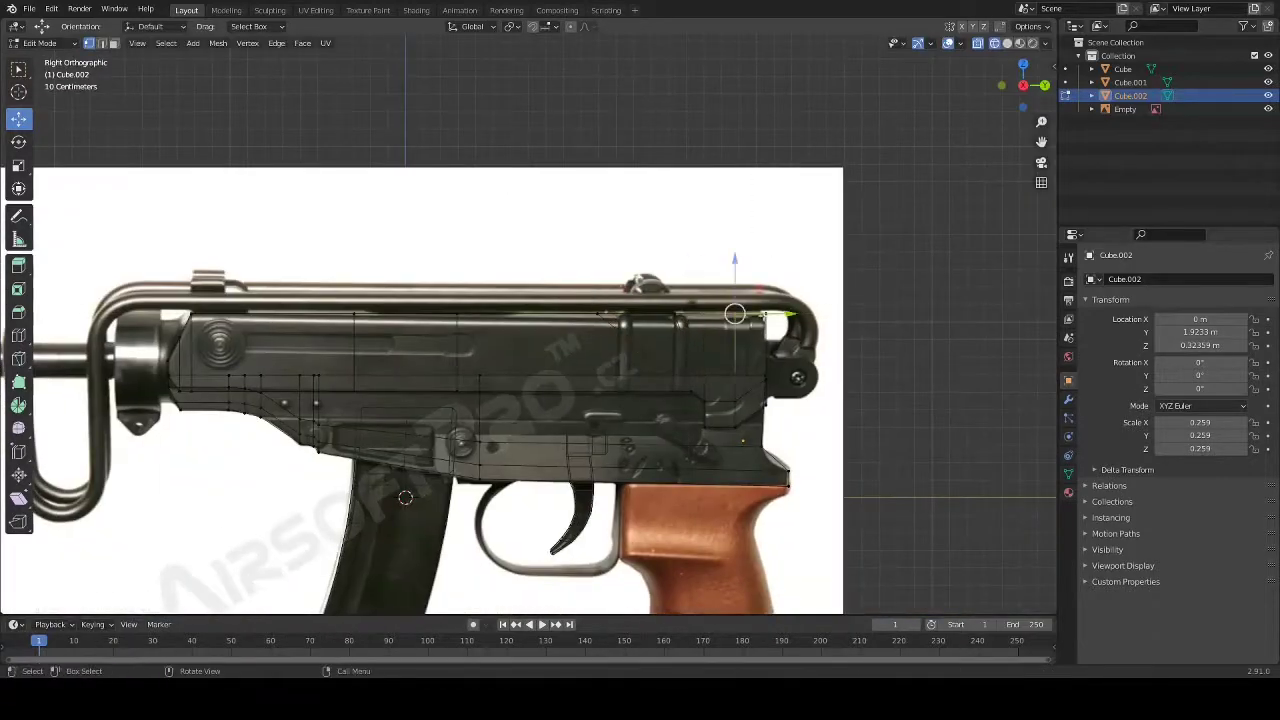
Orbit from the front view to a perspective view of the Cube.002 gun body.
middle_drag(659, 93, 740, 367)
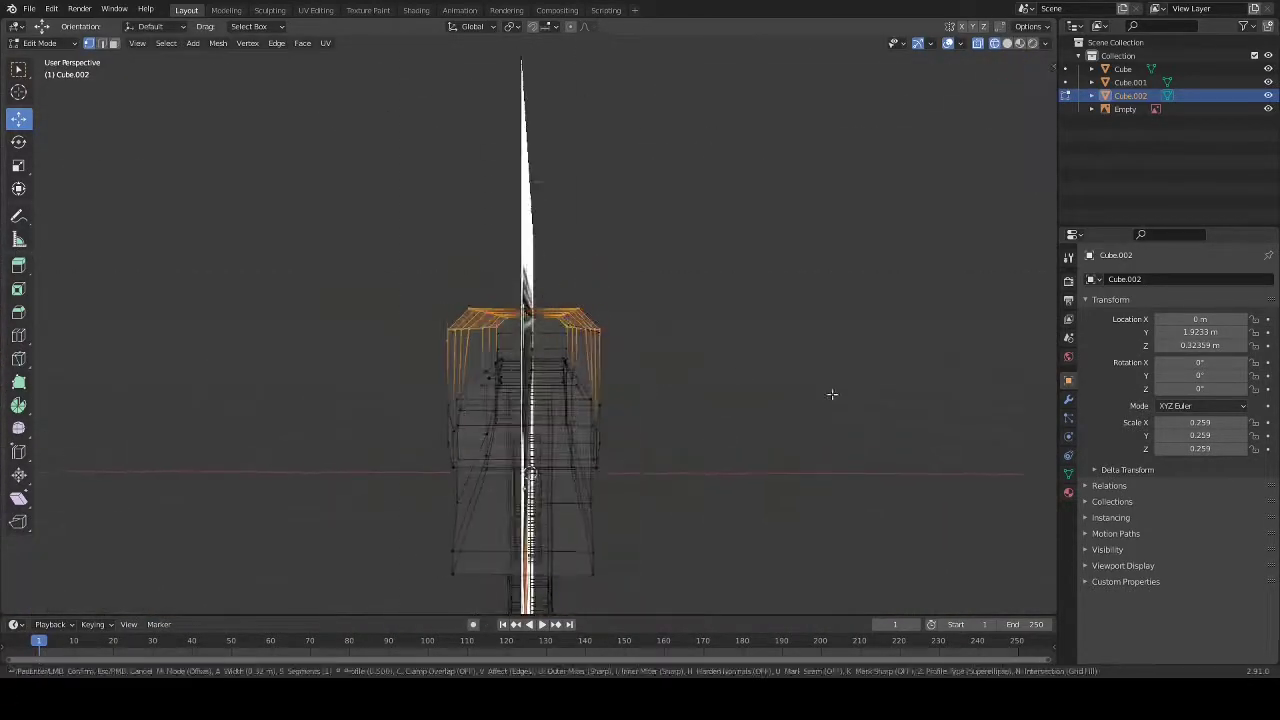
Confirm the receiver bevel and extrude faces to trace the trigger guard and grip outline.
click(832, 394)
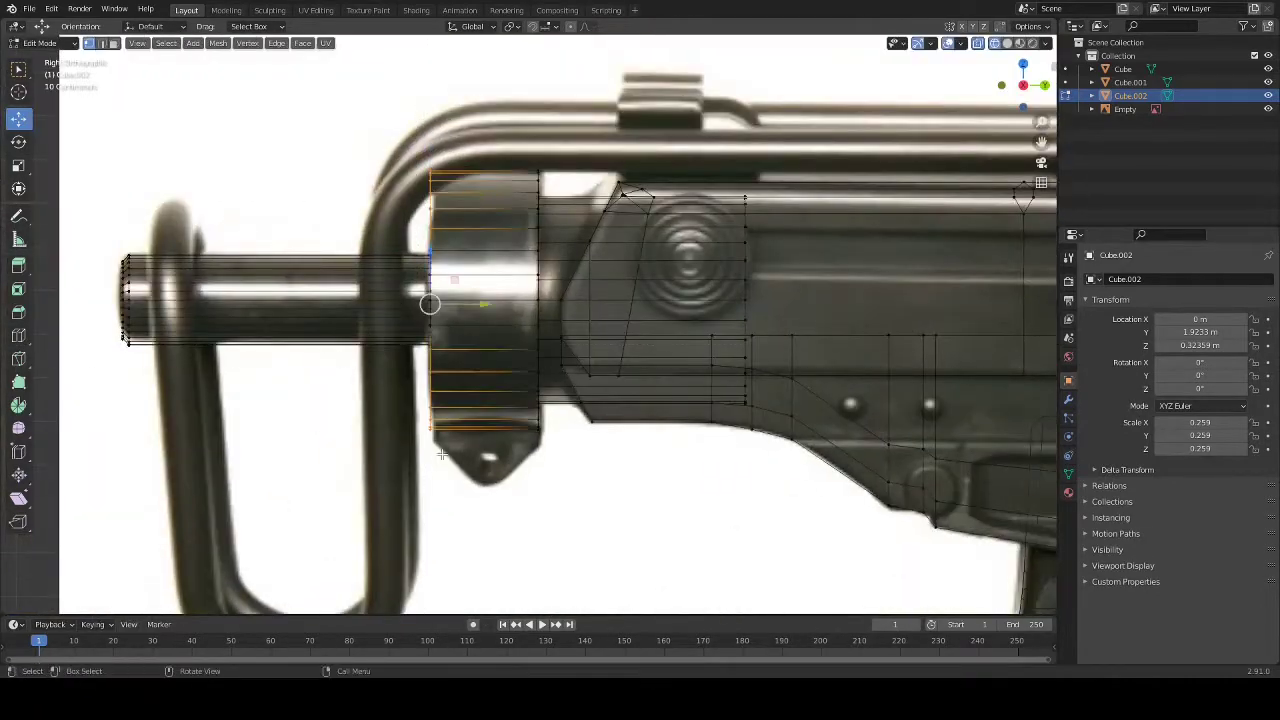
middle_drag(441, 455, 948, 461)
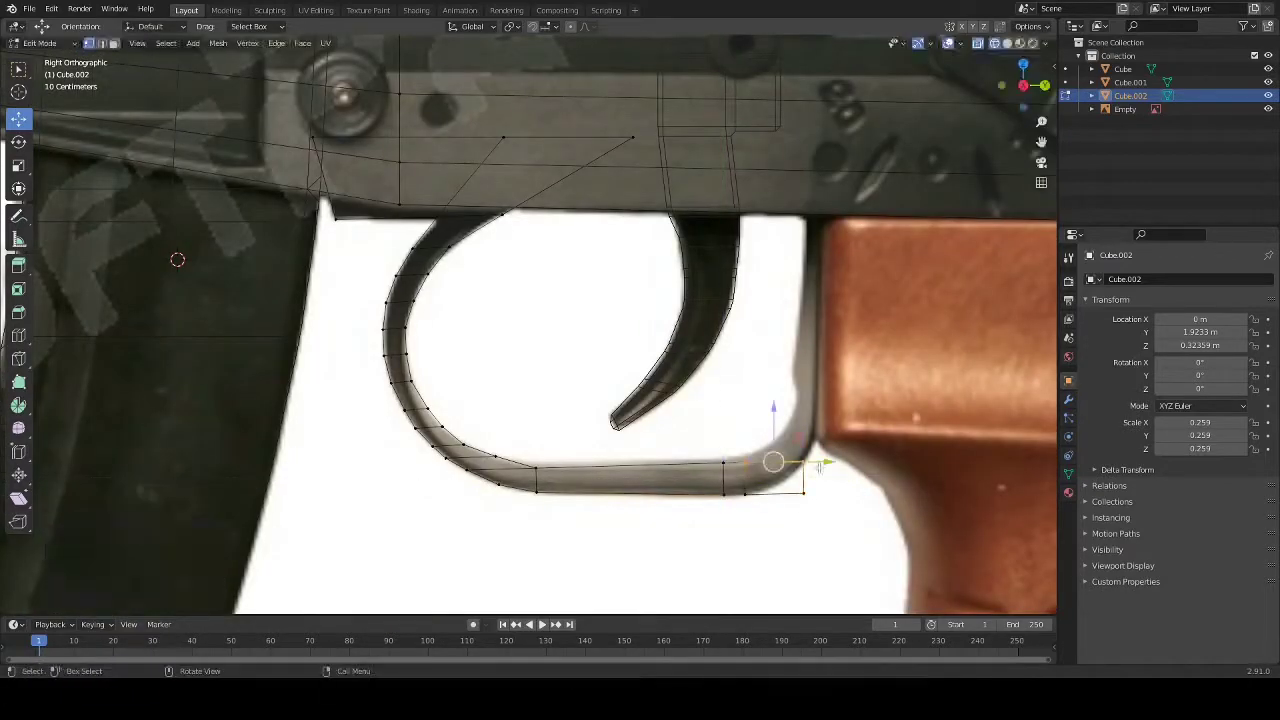
key(e)
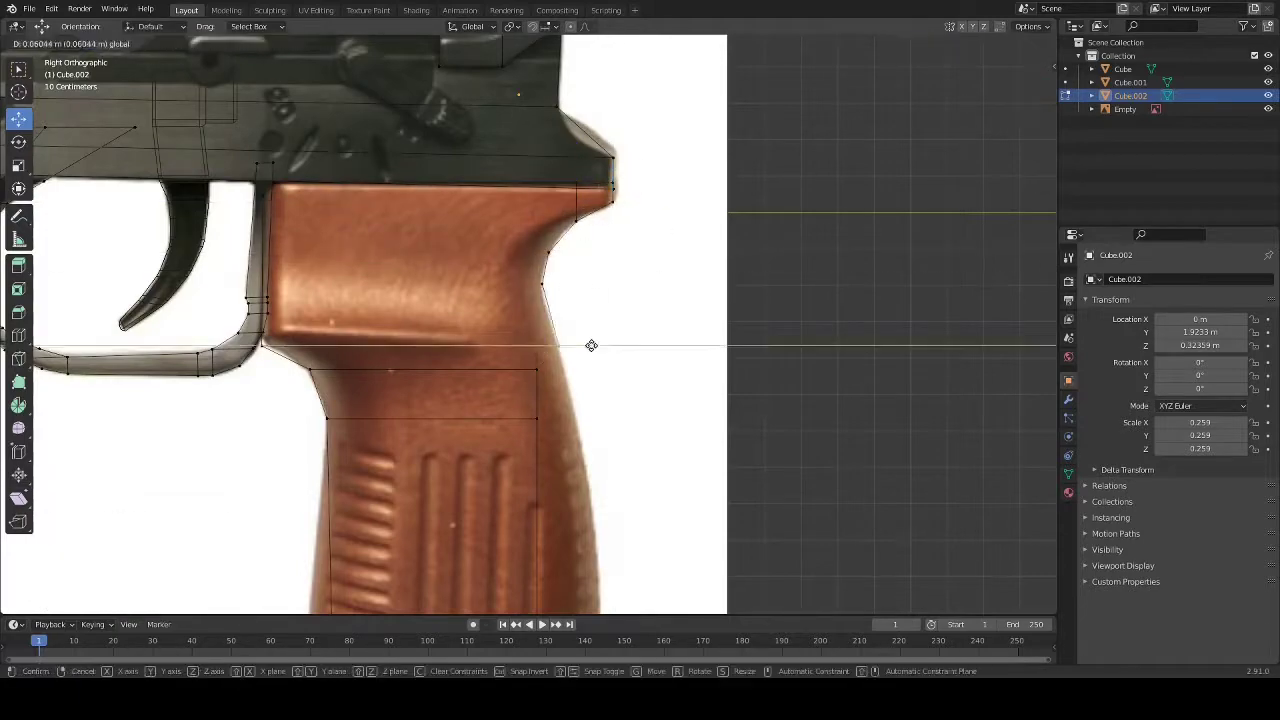
Add loop cuts to the grip and rear stock mount, then turn X-ray display off.
shift+scroll(557, 418, down, 3)
scroll(537, 508, down, 2)
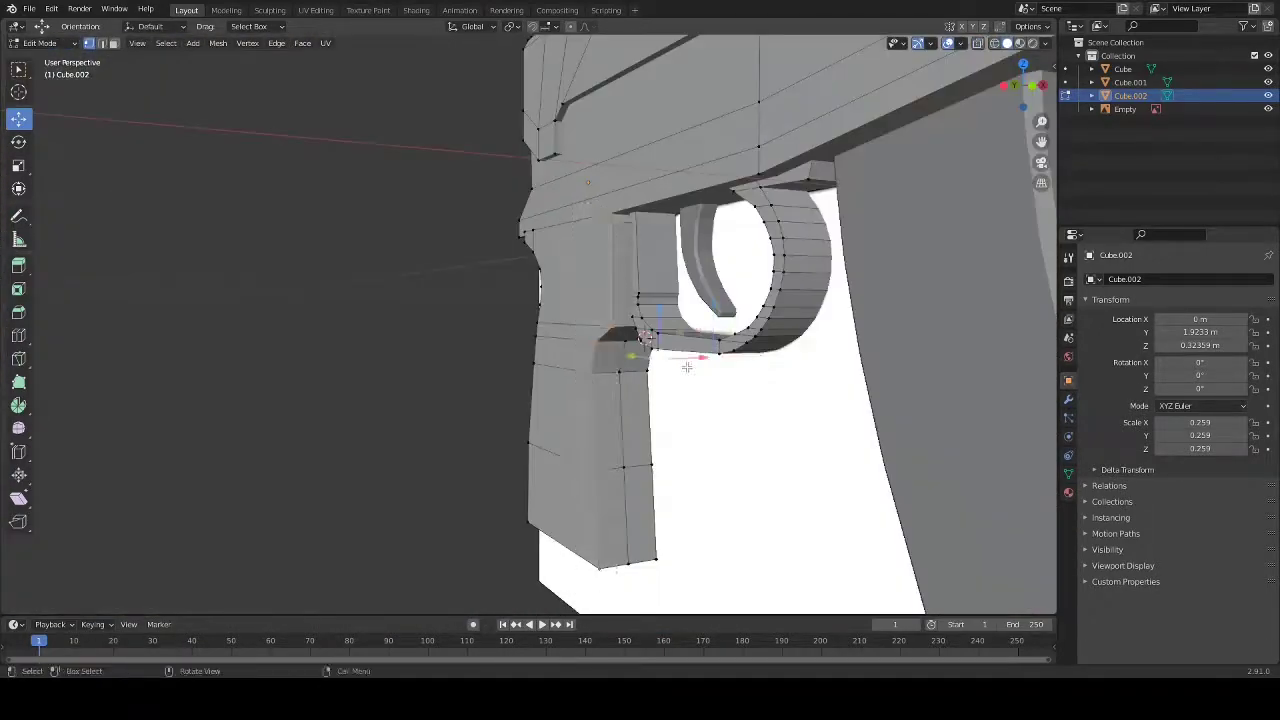
key(z)
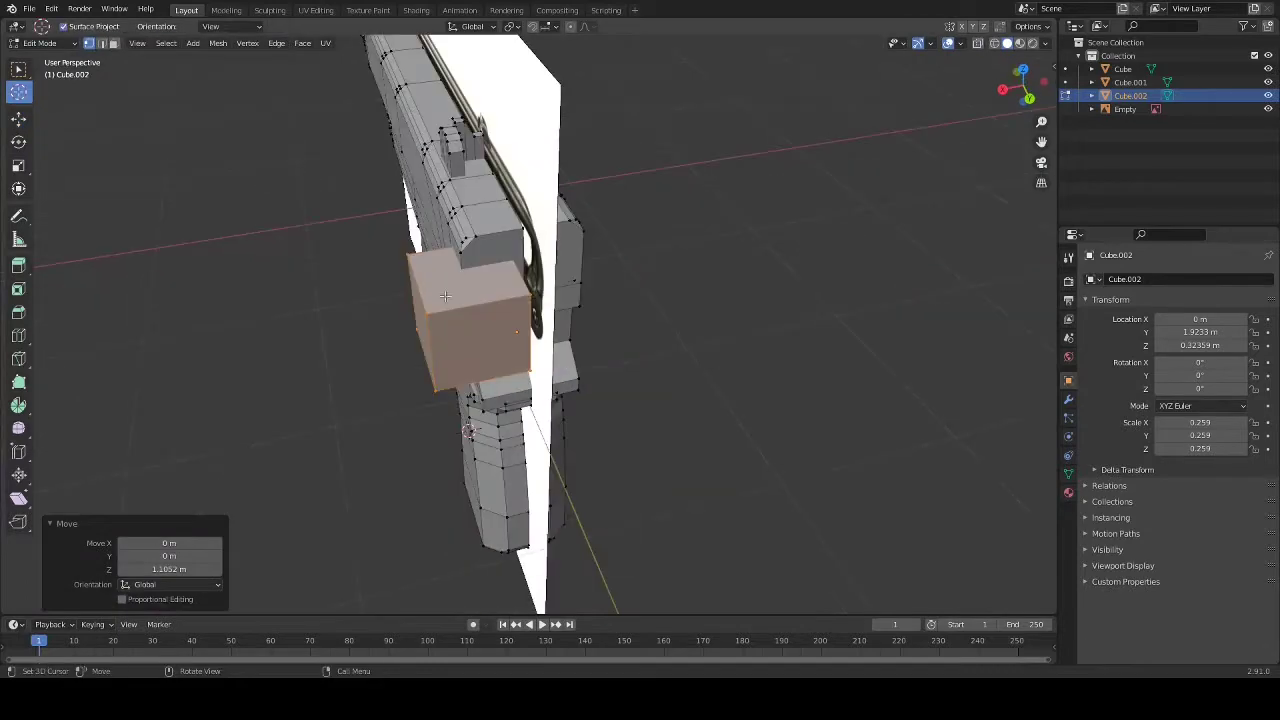
middle_drag(401, 480, 807, 344)
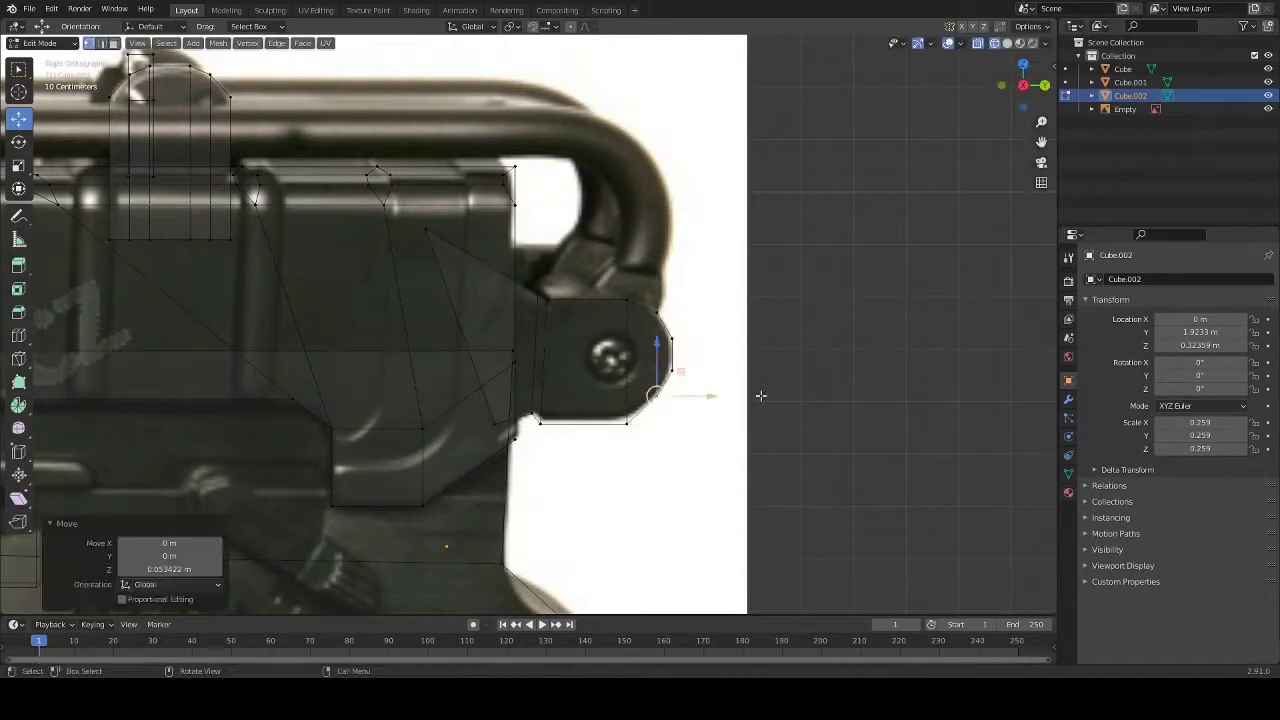
key(ctrl+r)
middle_drag(760, 396, 602, 384)
middle_drag(467, 468, 754, 395)
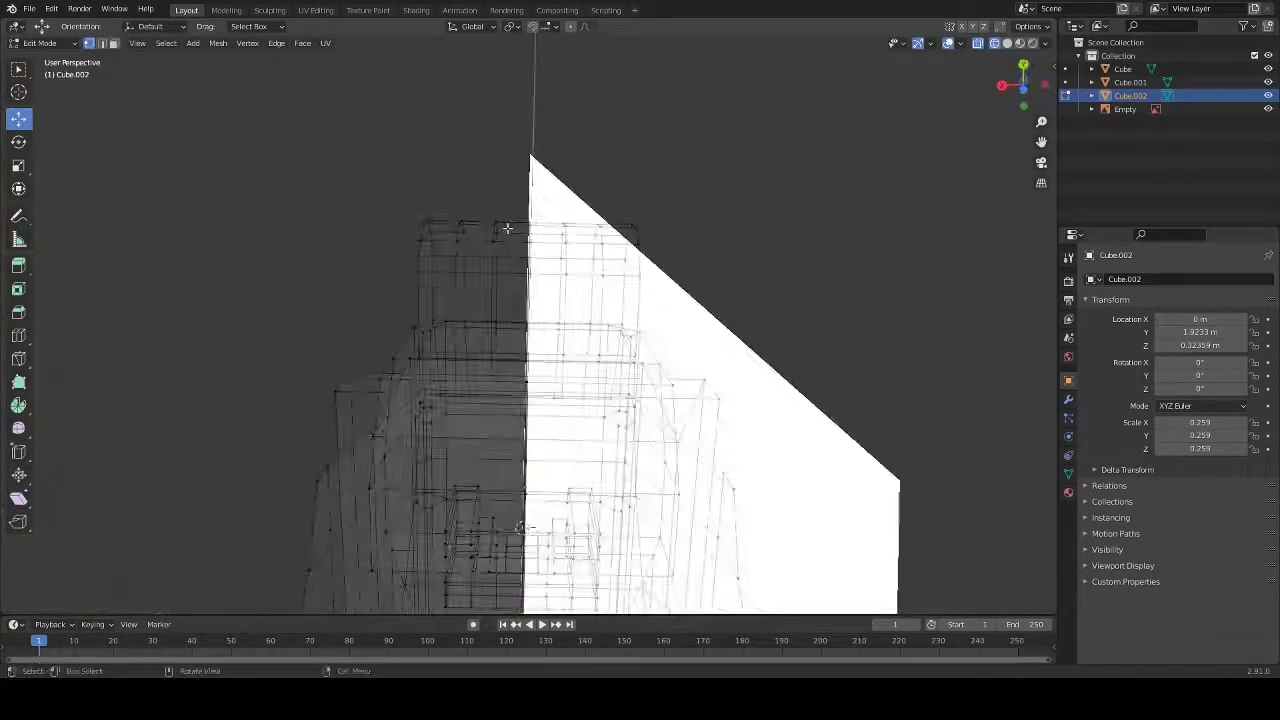
key(alt+z)
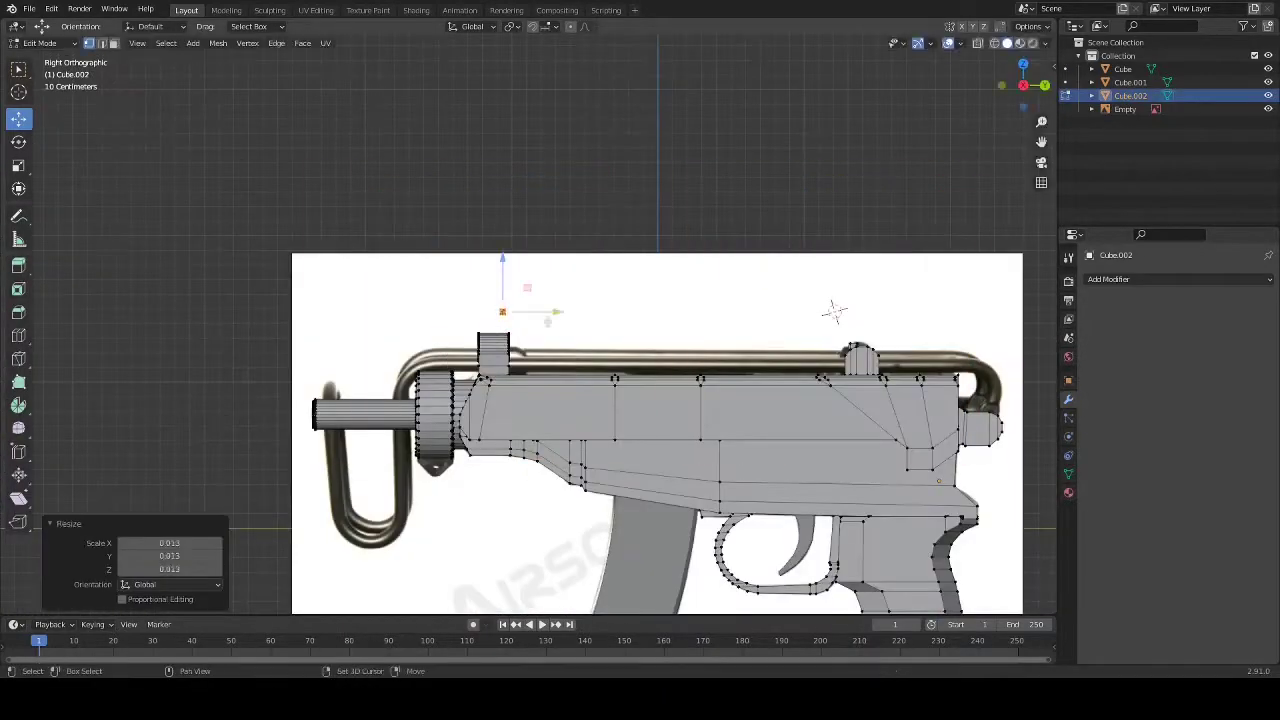
Add a new cube, Cube.003, and move it along Y and Z onto the magazine well.
mouse_move(834, 312)
middle_down()
mouse_move(822, 411)
mouse_move(923, 453)
mouse_move(673, 342)
middle_up()
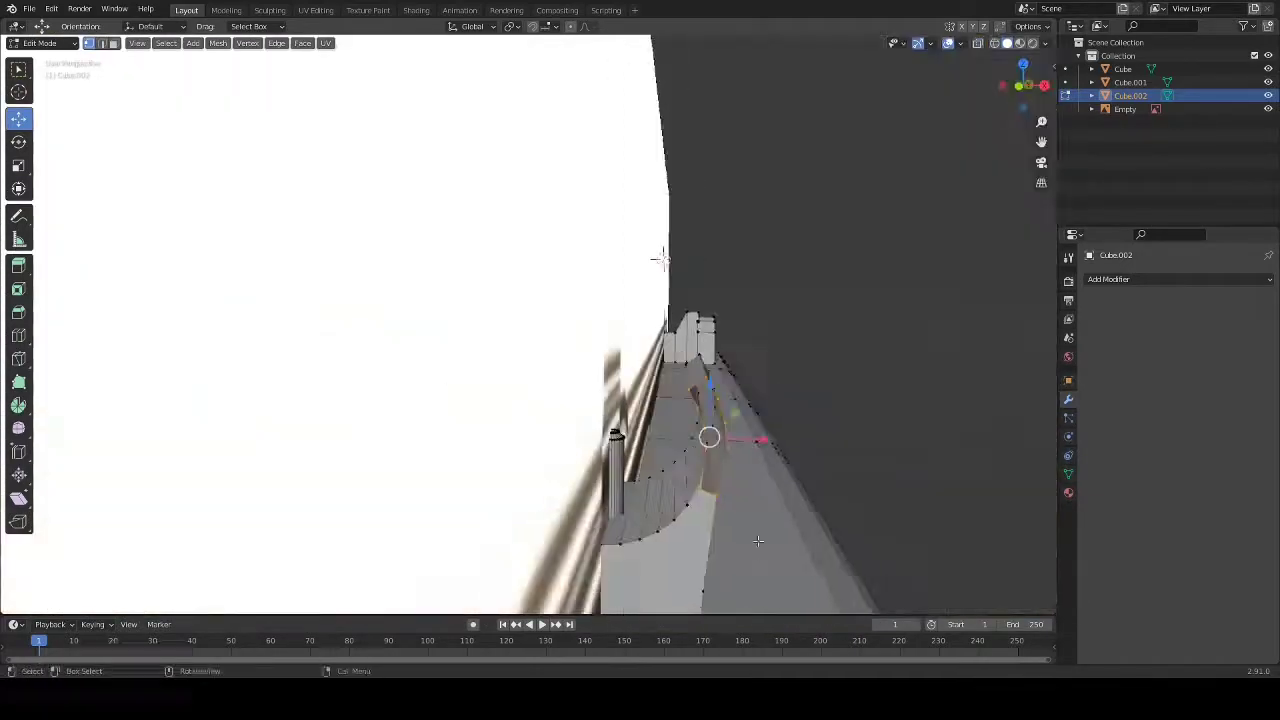
key(Tab)
key(KP_3)
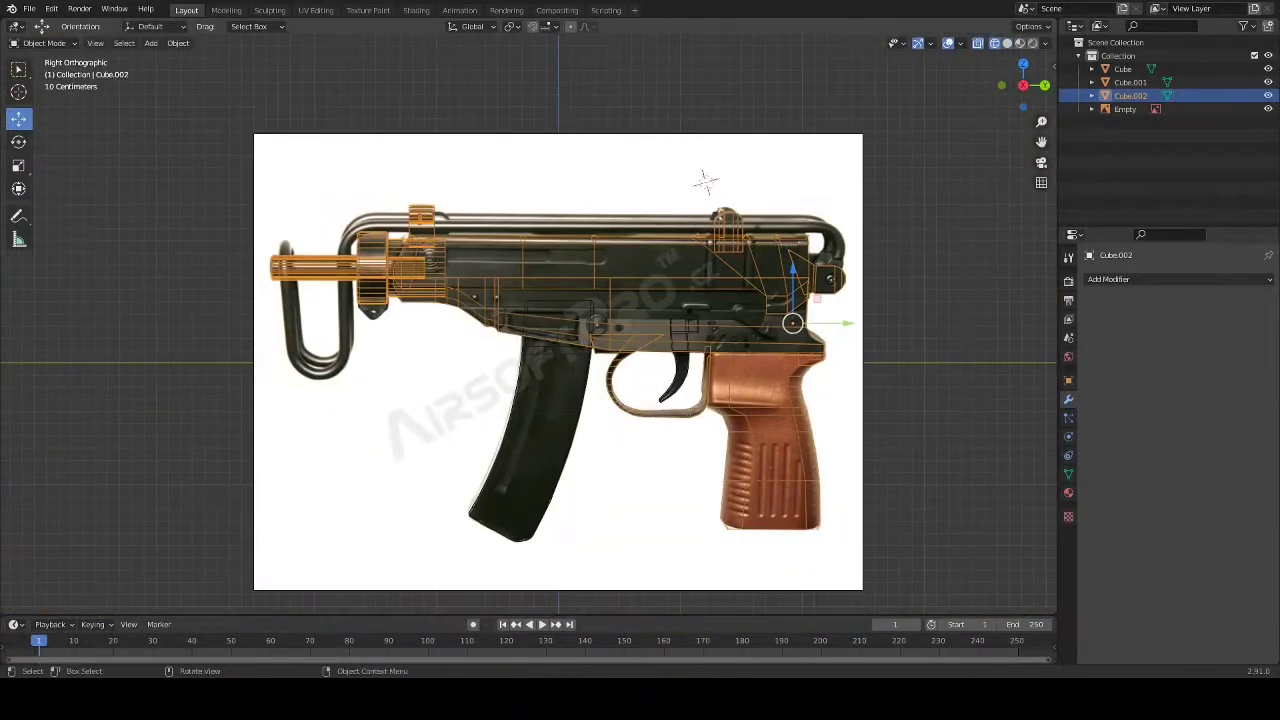
key(shift+a)
scroll(600, 470, up, 6)
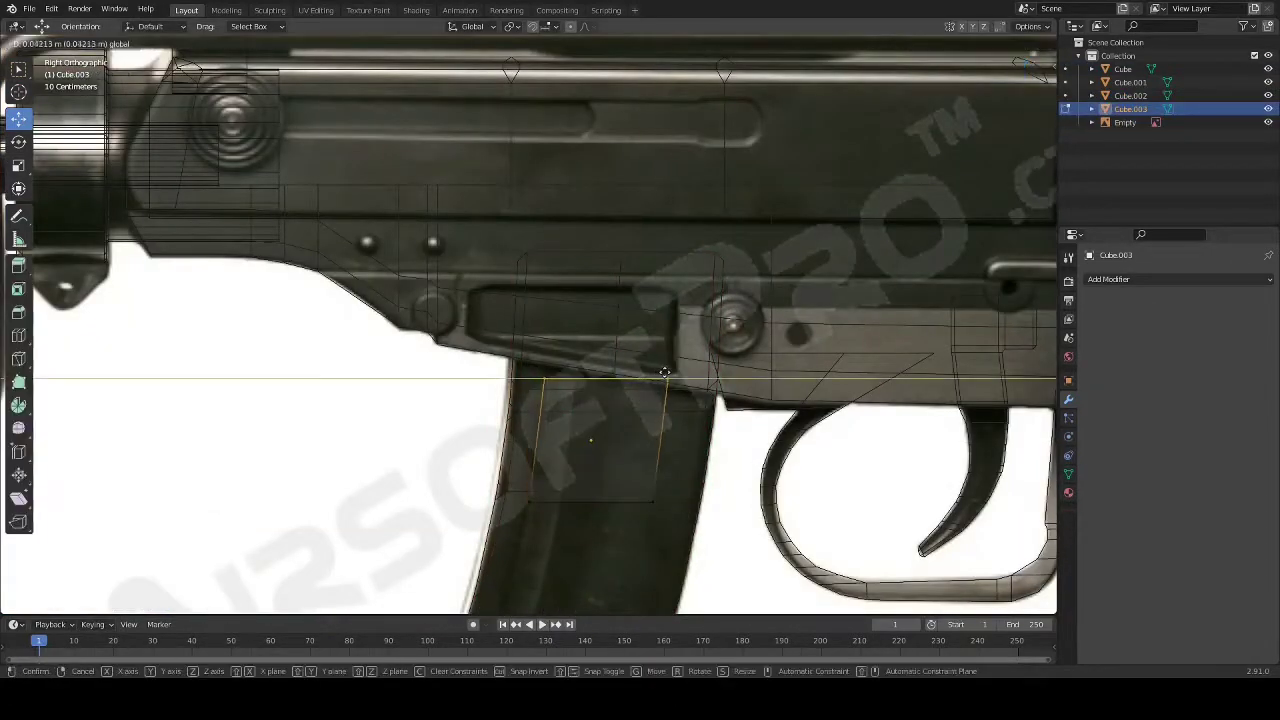
click(664, 372)
shift+middle_drag(608, 482, 590, 300)
key(g)
key(z)
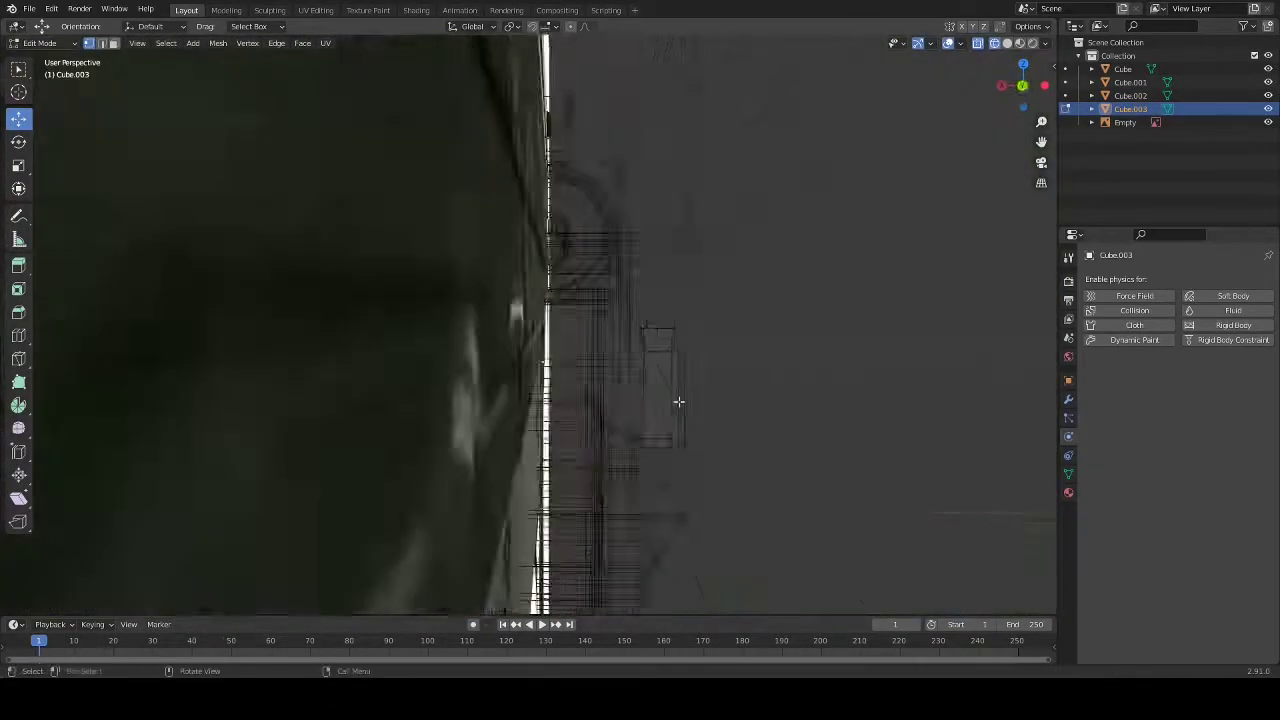
key(KP_3)
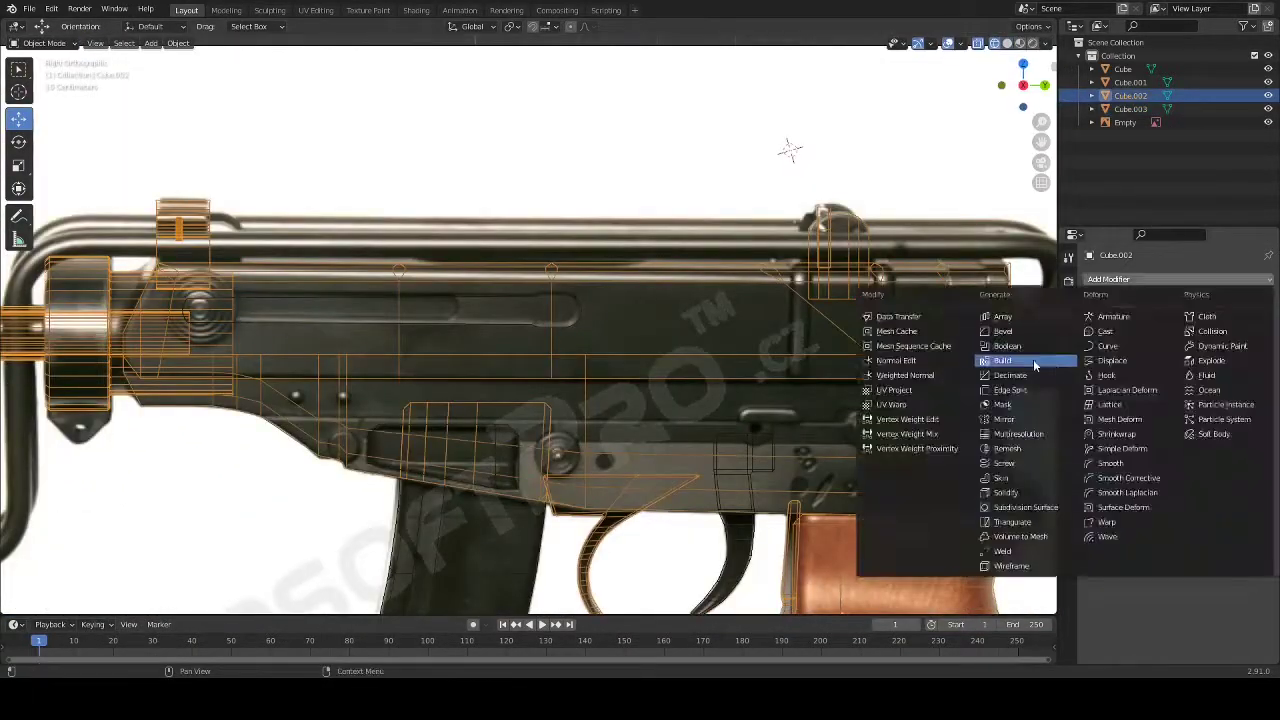
Add a Boolean modifier to the gun body and choose its cutter object.
click(1007, 346)
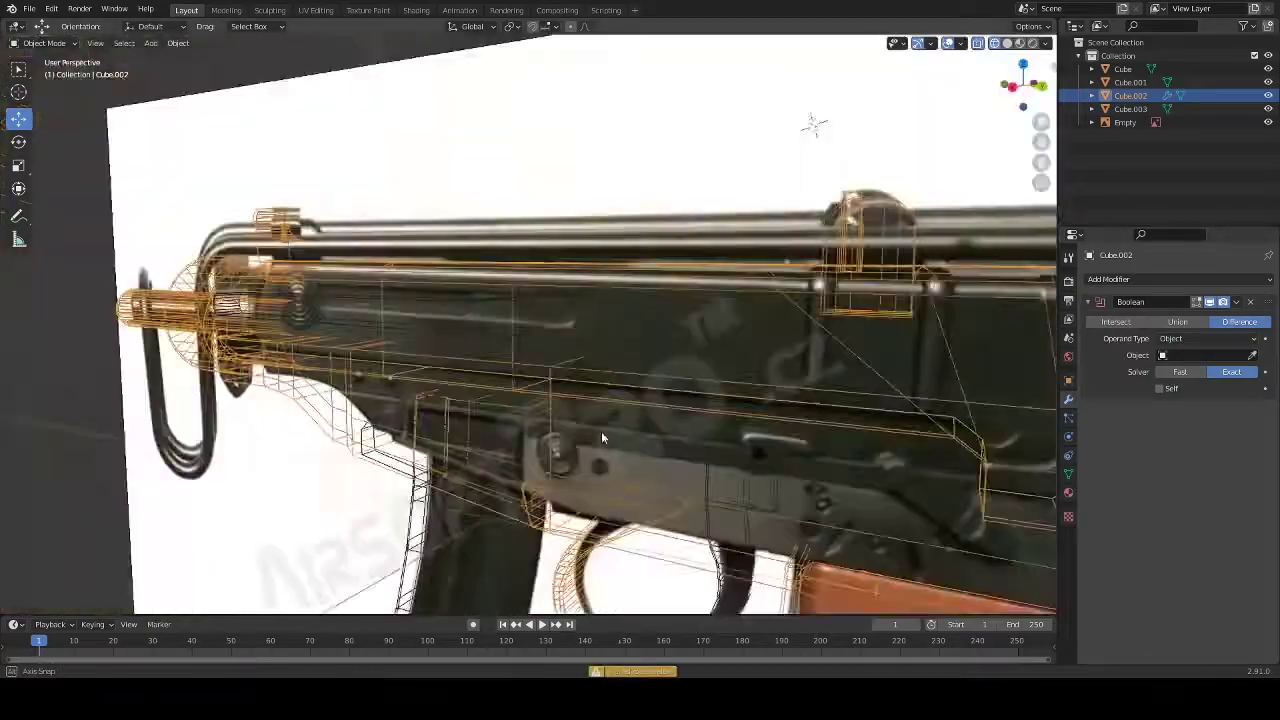
click(1236, 301)
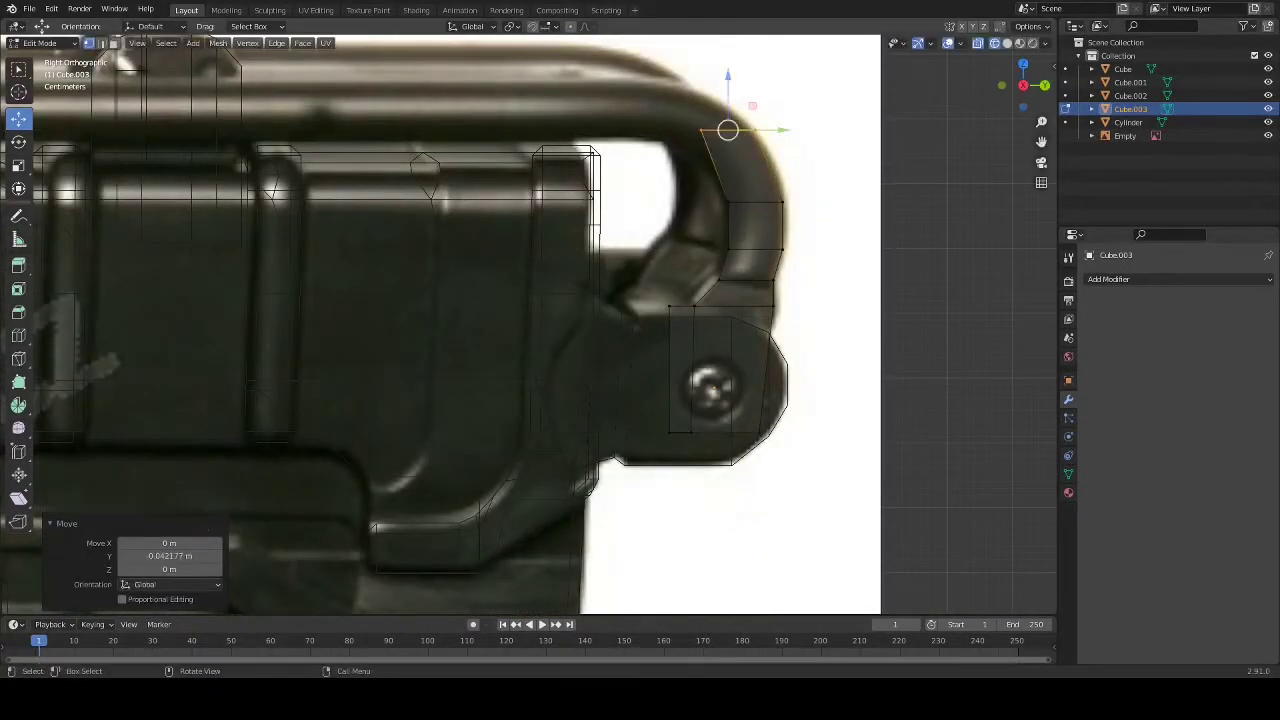
Add loop cuts across the stock mesh.
scroll(620, 206, down, 3)
key(ctrl+r)
click(626, 277)
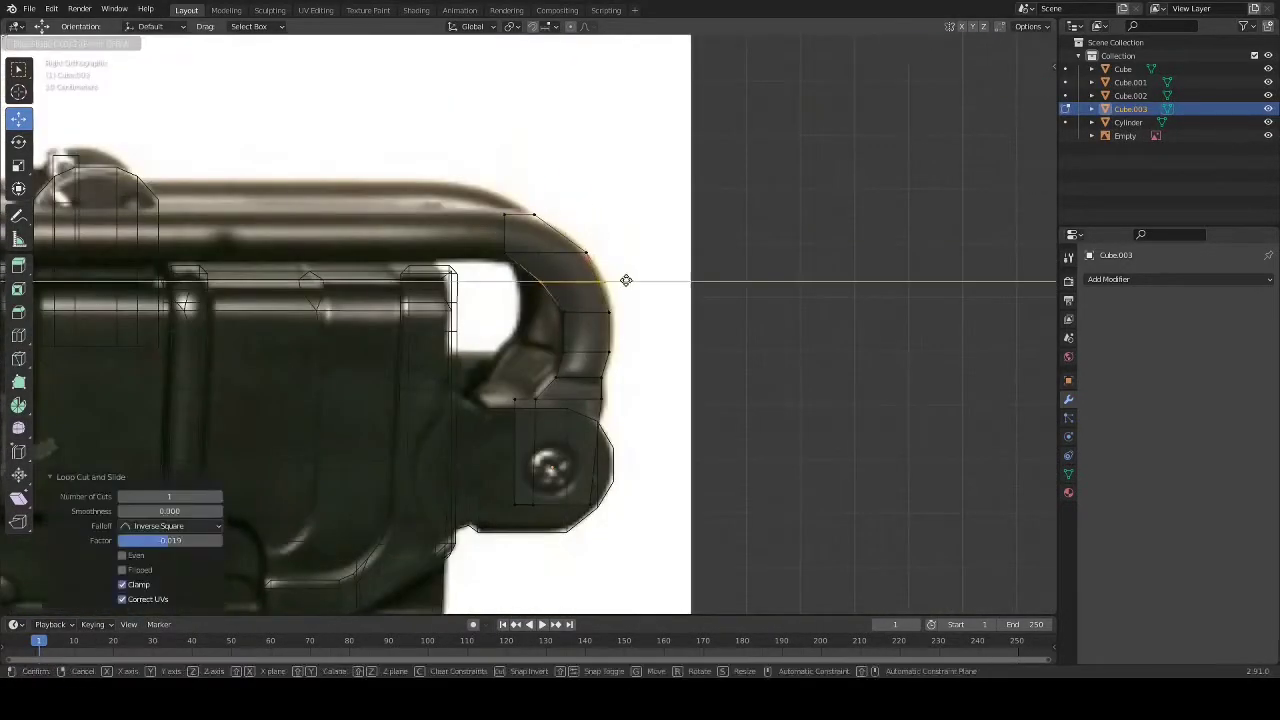
scroll(737, 201, up, 5)
key(ctrl+r)
key(Escape)
scroll(767, 134, down, 5)
mouse_move(528, 128)
middle_down()
mouse_move(757, 249)
mouse_move(456, 271)
middle_up()
key(ctrl+r)
key(Tab)
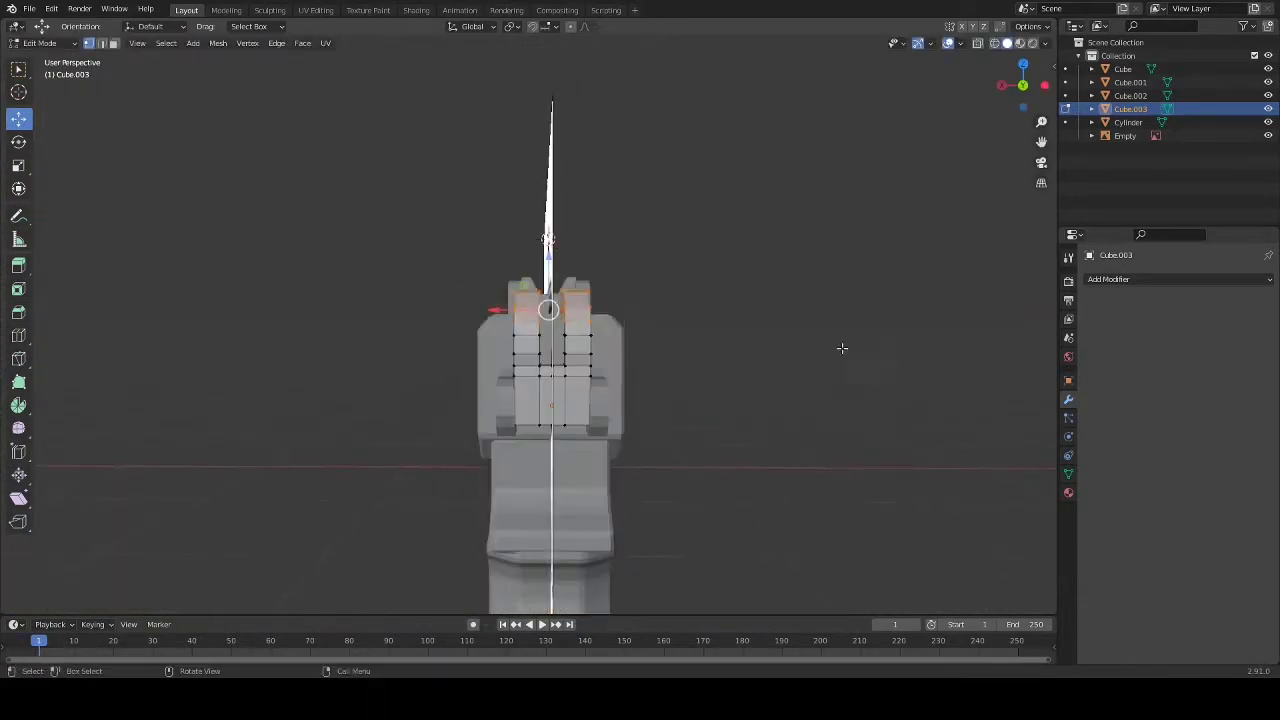
key(Tab)
mouse_move(840, 346)
middle_down()
mouse_move(649, 237)
mouse_move(600, 300)
middle_up()
Box-select the stock faces, scale them along X and add a loop cut along the tube.
click(567, 316)
click(1068, 380)
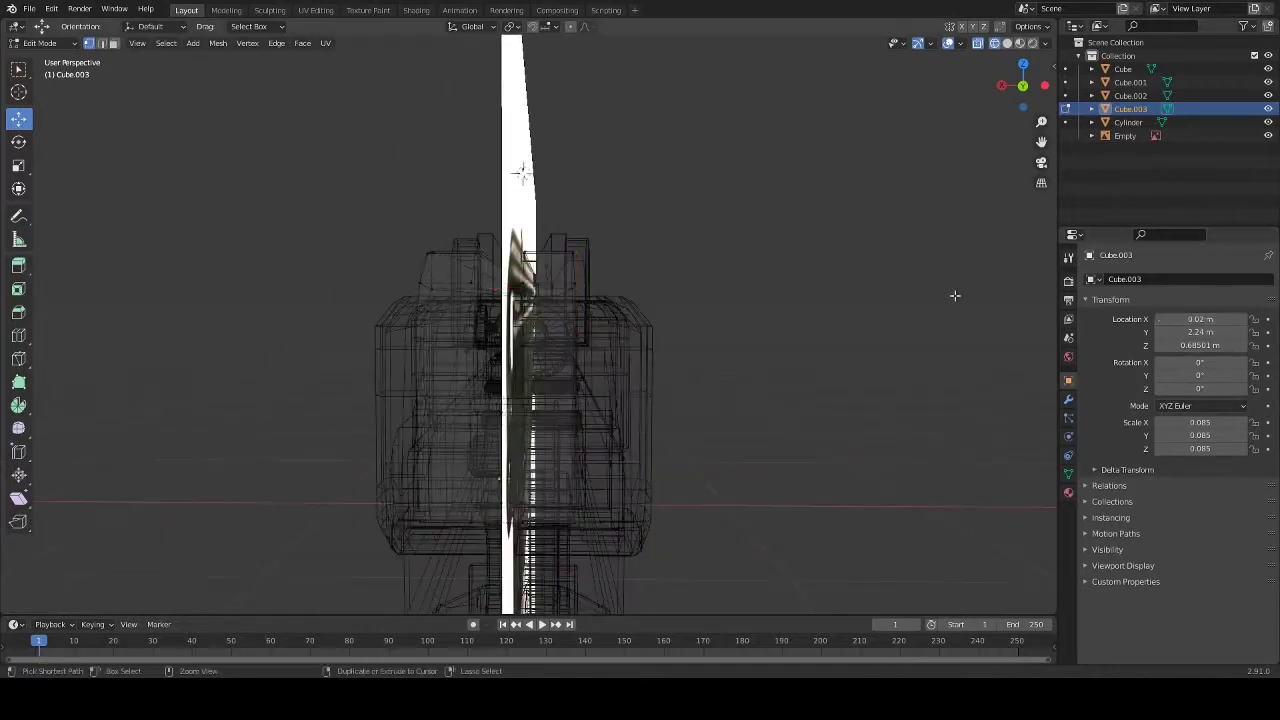
scroll(543, 240, up, 3)
key(b)
click(1068, 257)
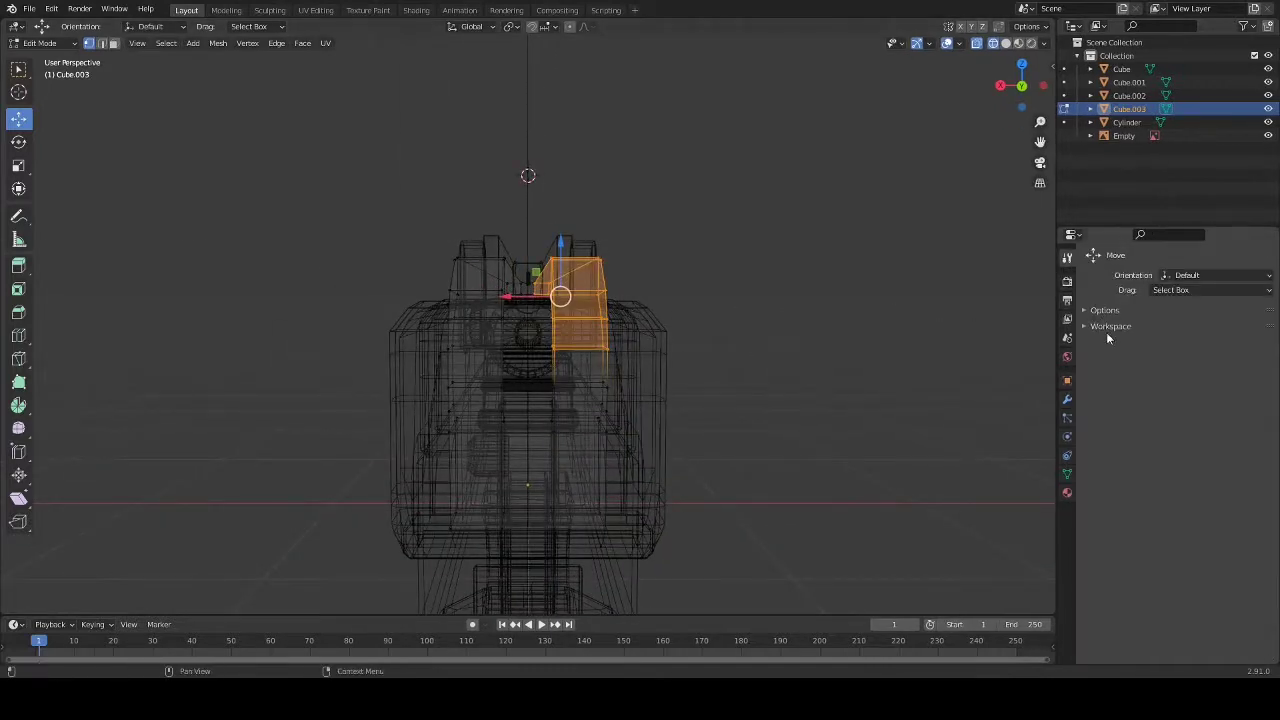
middle_drag(543, 180, 554, 318)
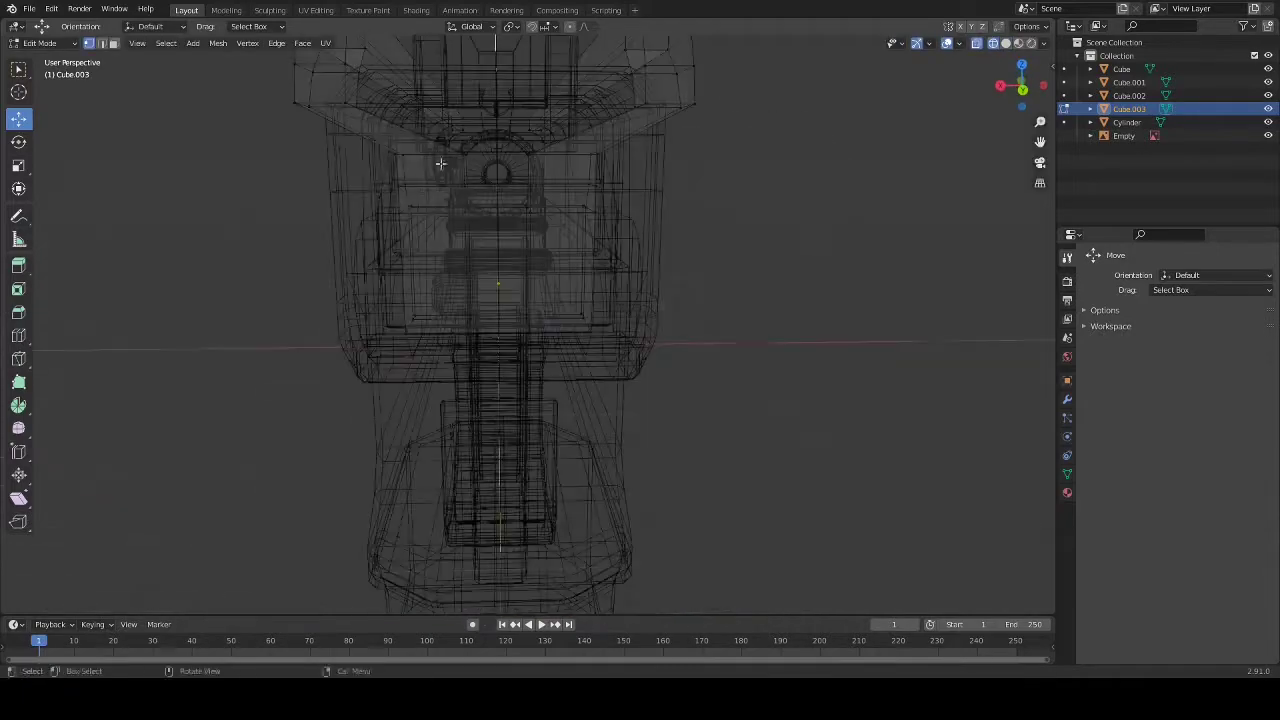
key(s)
key(x)
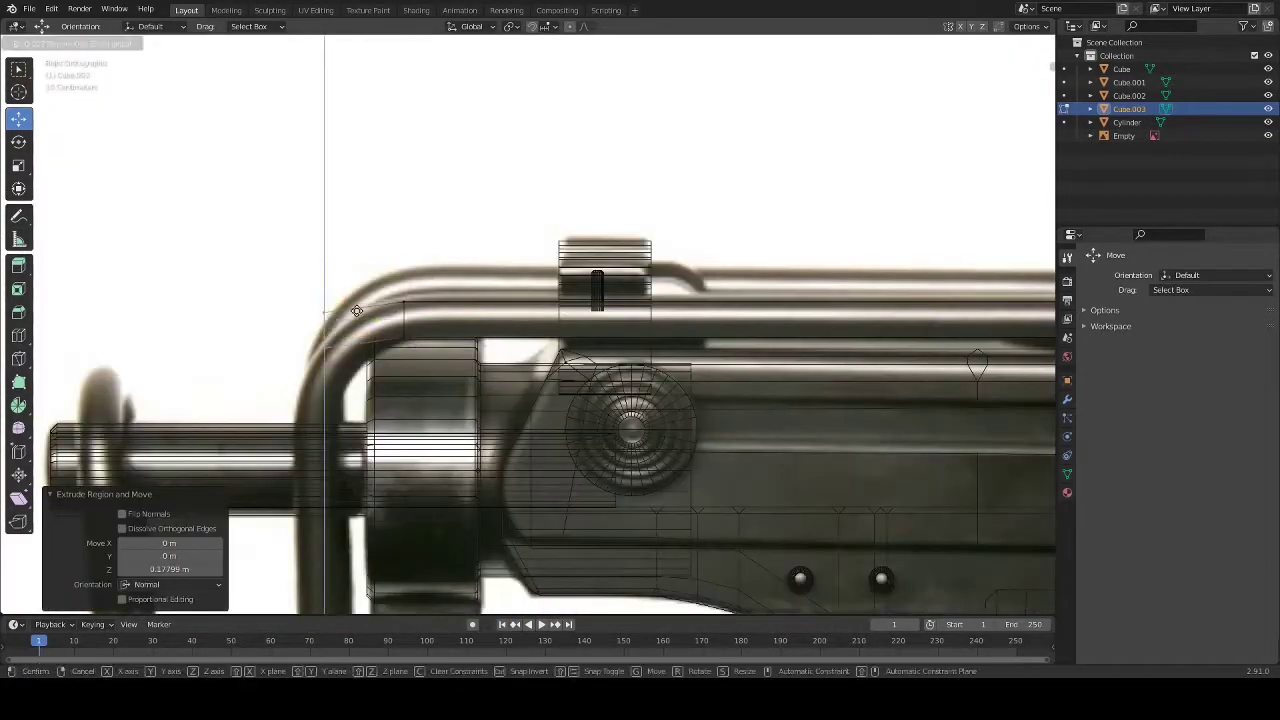
click(354, 376)
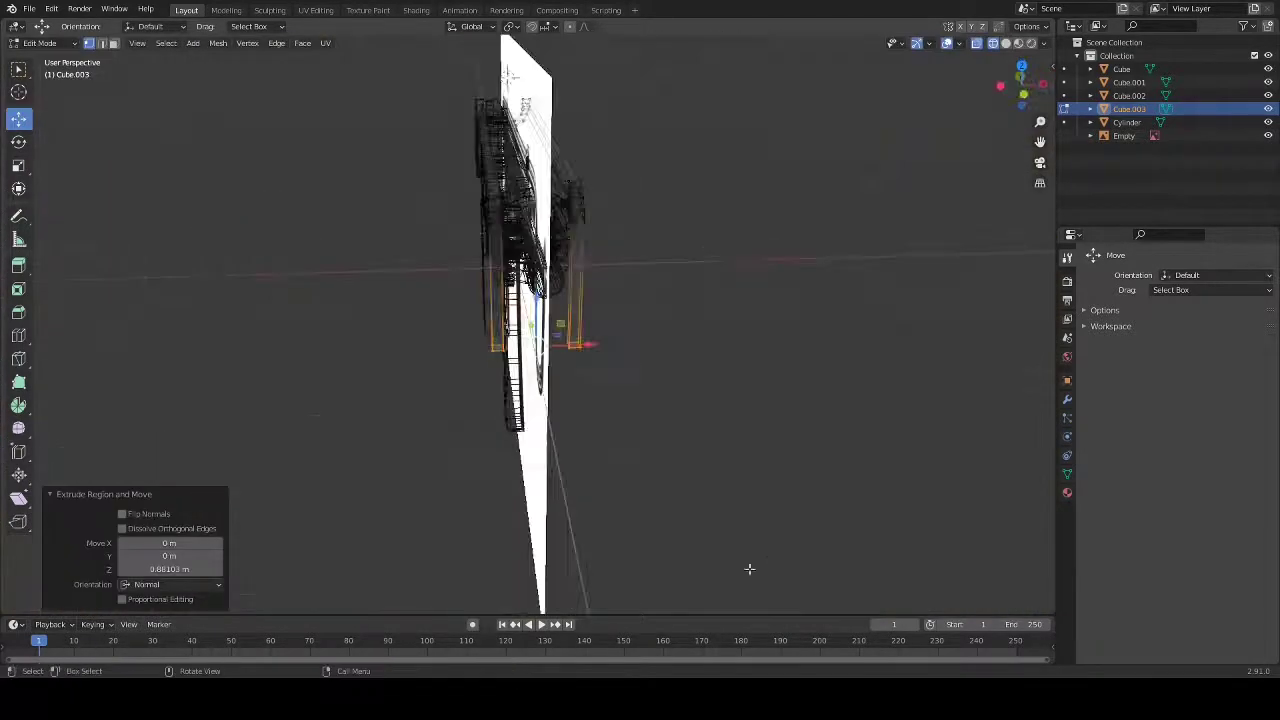
middle_drag(749, 568, 700, 520)
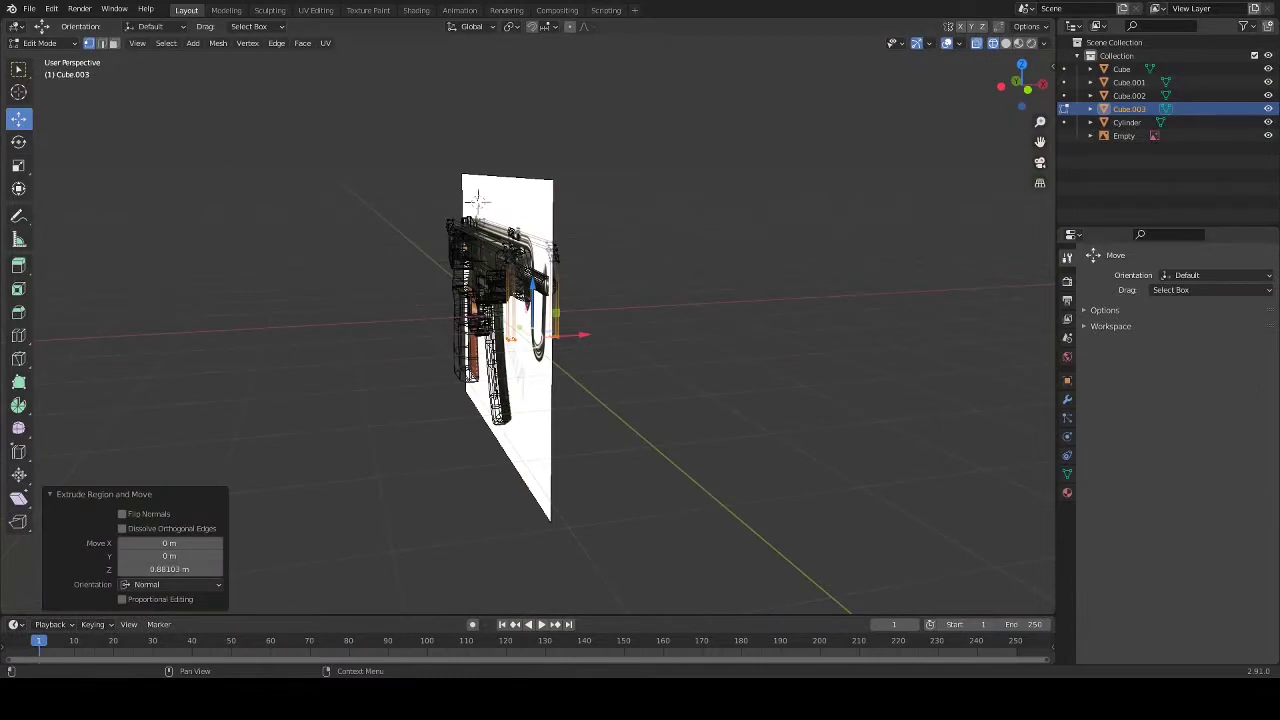
Rotate, move and extrude the tube end around the stock's rear bend.
key(KP_3)
scroll(560, 346, up, 5)
key(r)
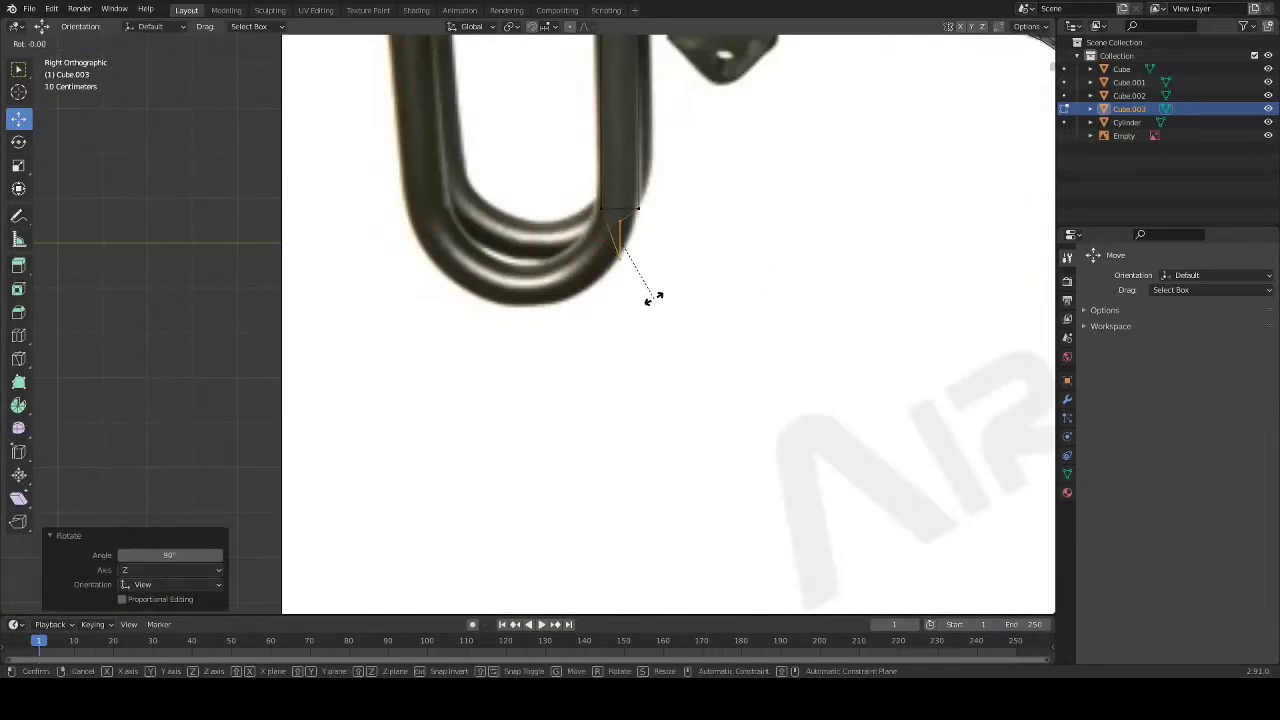
scroll(602, 258, up, 2)
key(g)
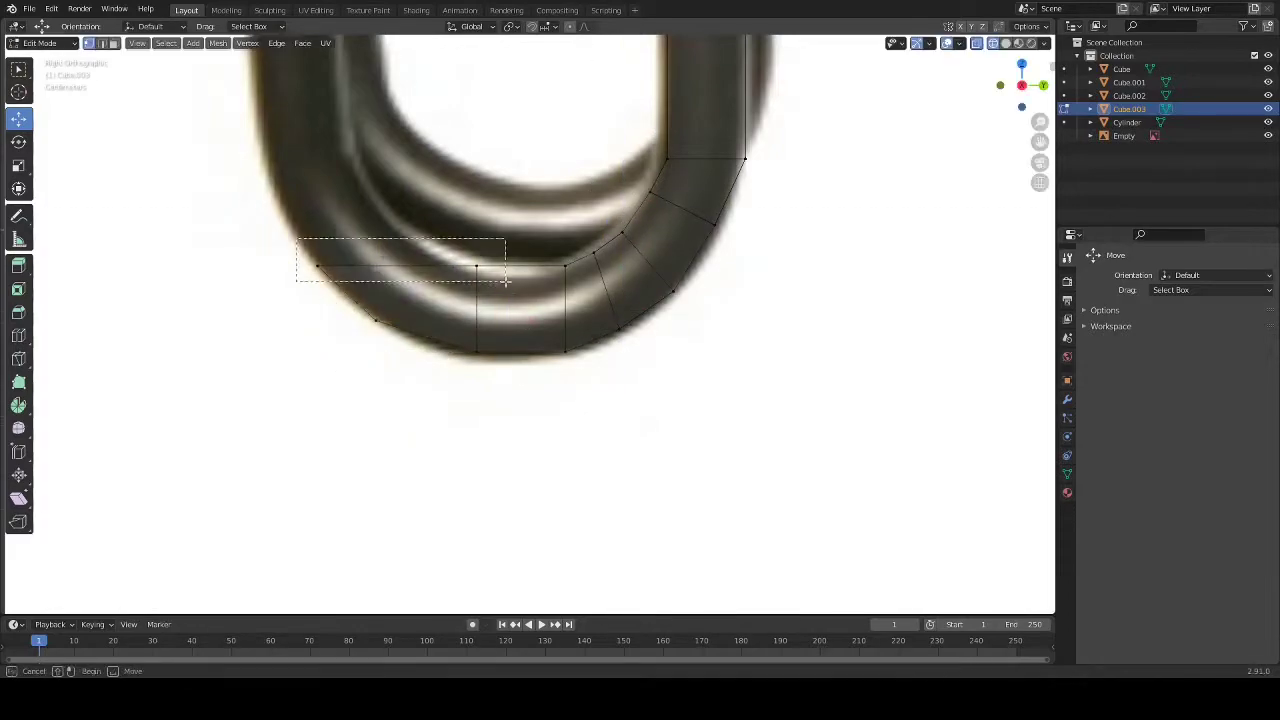
key(e)
scroll(466, 286, up, 4)
scroll(466, 286, down, 2)
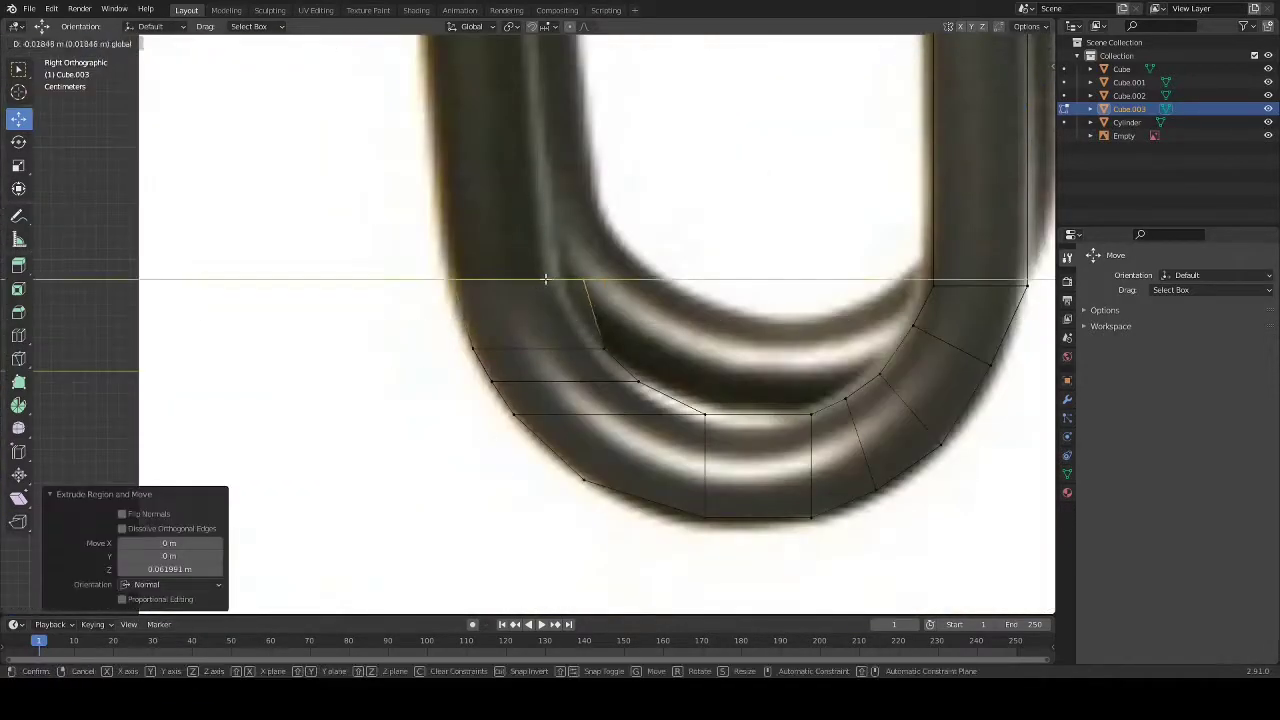
scroll(545, 279, down, 6)
click(545, 279)
scroll(568, 451, up, 3)
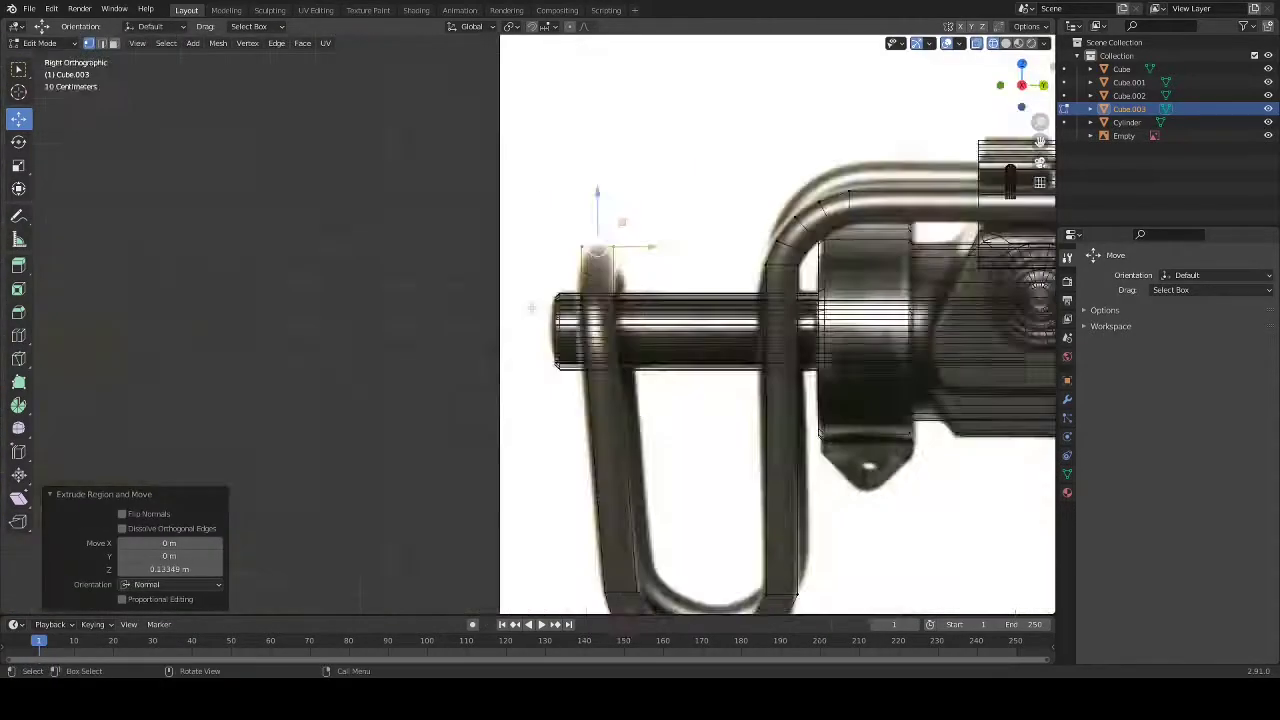
Turn on X-ray and move the first bend vertex onto the reference curve.
middle_drag(531, 307, 519, 342)
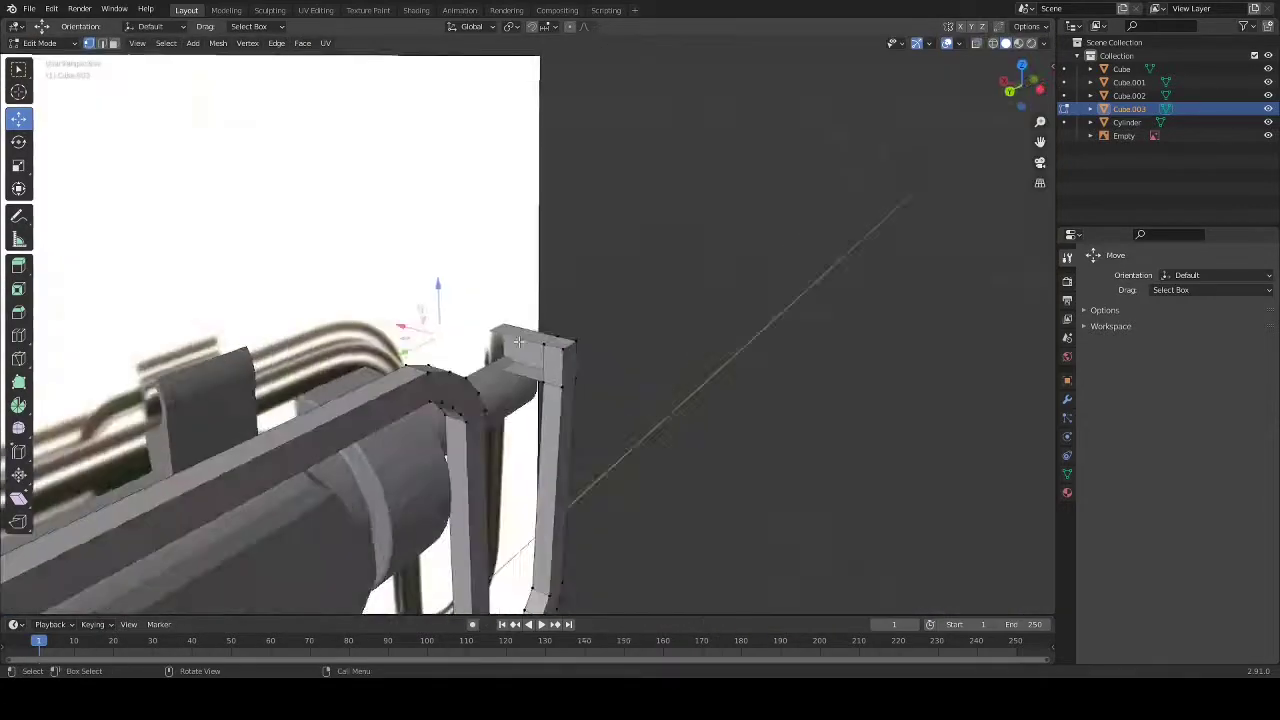
key(alt+z)
scroll(519, 342, up, 5)
scroll(560, 330, down, 8)
mouse_move(580, 320)
middle_down()
mouse_move(611, 314)
mouse_move(423, 303)
mouse_move(808, 391)
middle_up()
scroll(454, 395, up, 5)
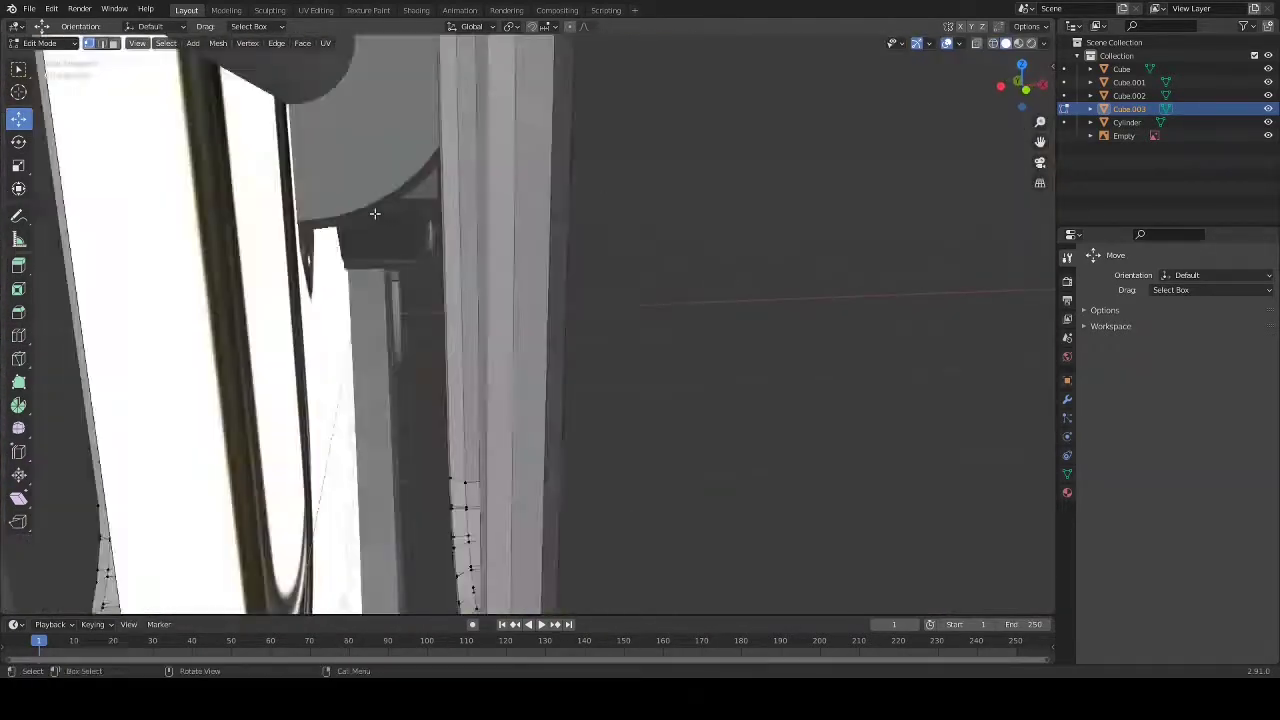
mouse_move(454, 395)
middle_down()
mouse_move(675, 241)
mouse_move(686, 150)
mouse_move(700, 200)
middle_up()
scroll(700, 200, down, 6)
scroll(631, 343, up, 3)
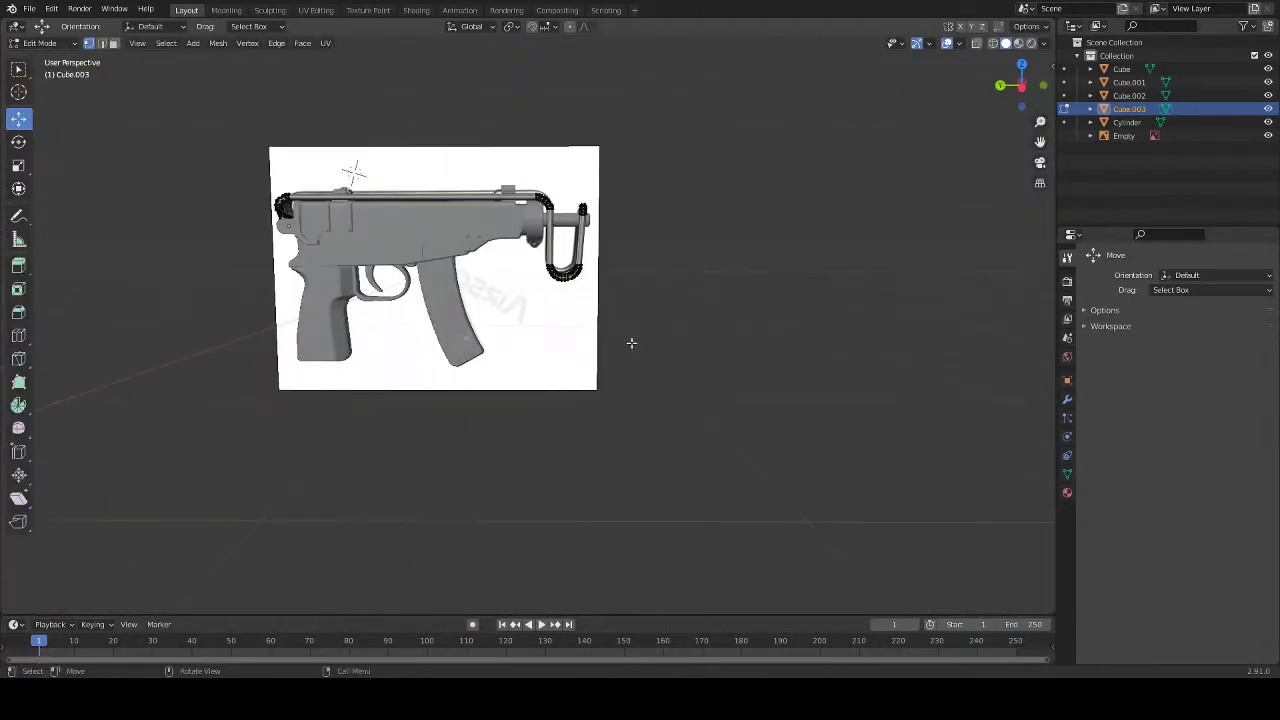
middle_drag(631, 343, 700, 300)
scroll(560, 220, up, 5)
middle_drag(610, 420, 683, 425)
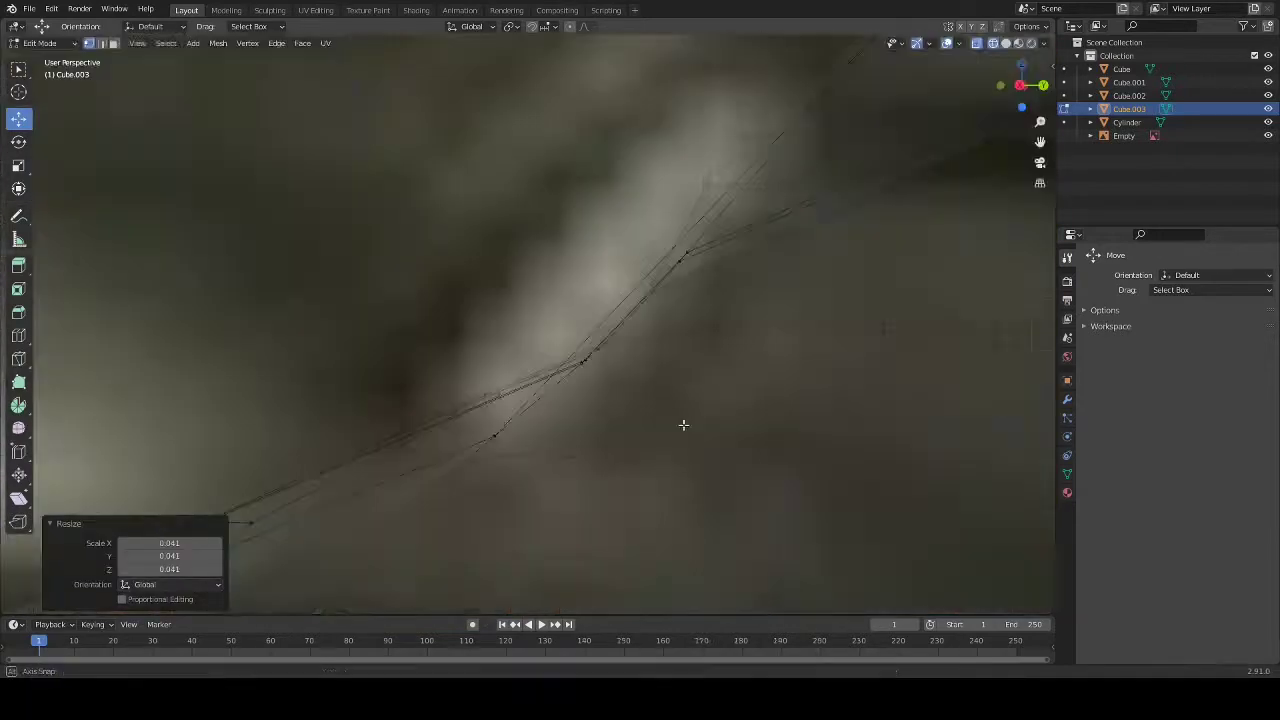
scroll(683, 425, down, 6)
mouse_move(240, 177)
middle_down()
mouse_move(471, 400)
mouse_move(634, 432)
mouse_move(293, 453)
middle_up()
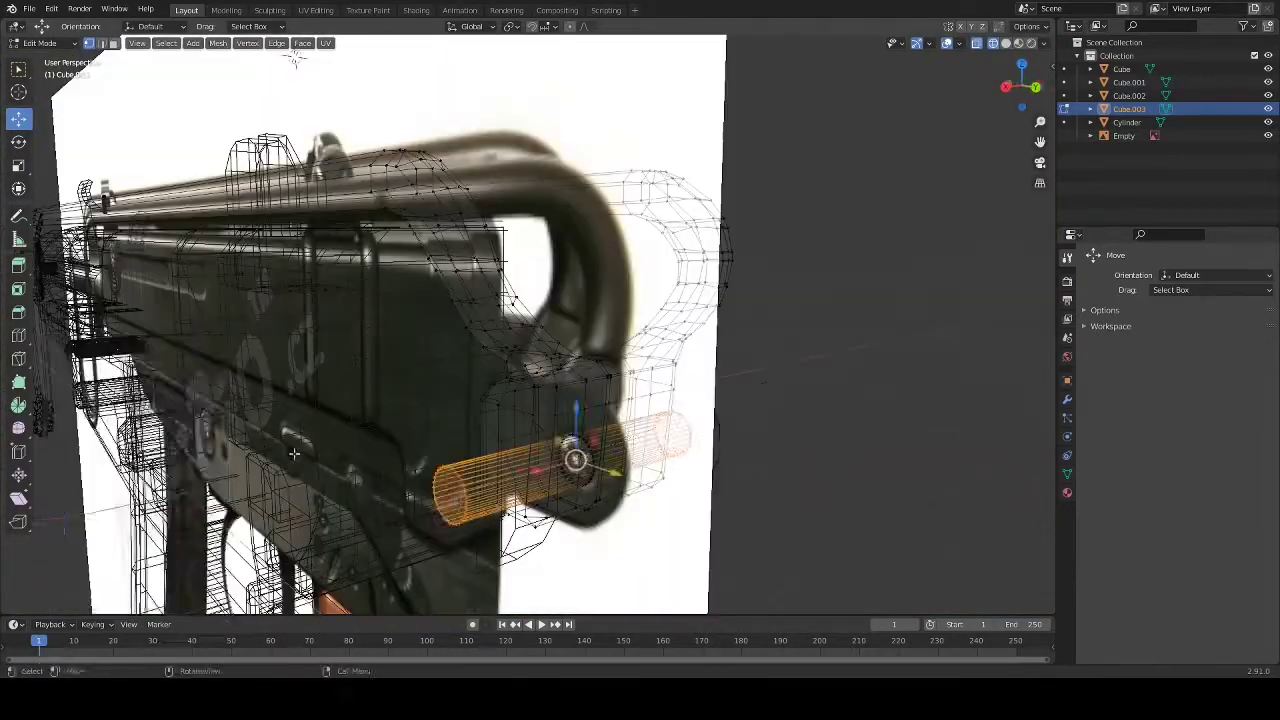
scroll(293, 453, up, 4)
scroll(560, 300, down, 6)
middle_drag(580, 280, 600, 300)
scroll(476, 306, up, 5)
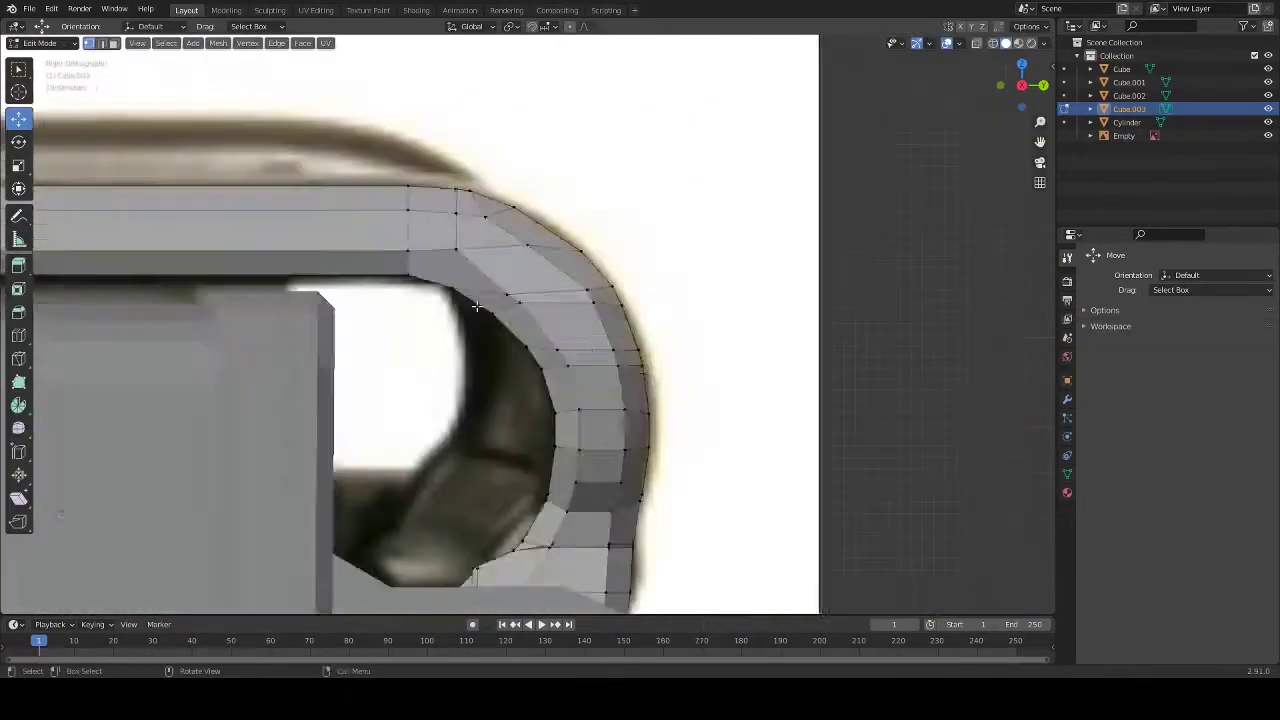
scroll(476, 306, down, 5)
scroll(560, 300, up, 5)
click(560, 330)
scroll(568, 350, up, 3)
drag(610, 351, 585, 358)
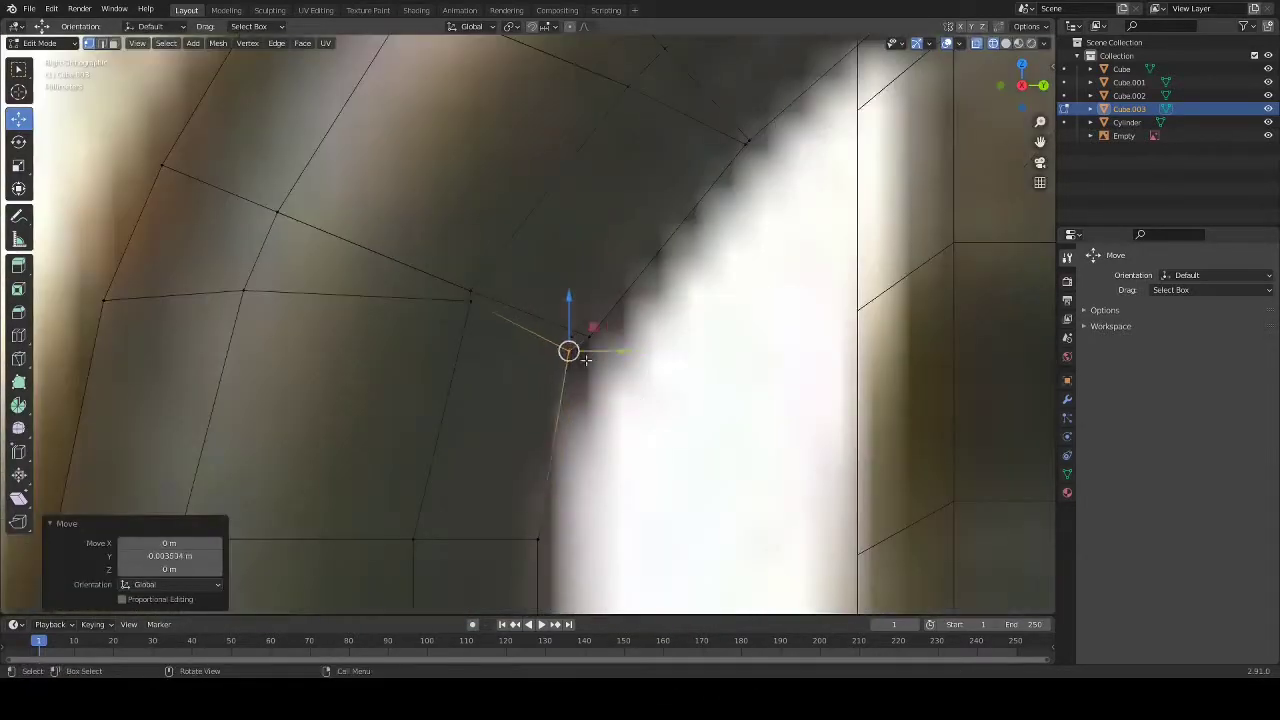
scroll(585, 358, down, 3)
scroll(548, 444, down, 3)
scroll(548, 444, up, 4)
scroll(453, 455, up, 3)
Adjust the remaining bend vertices, raising one slightly to match the reference curve.
drag(441, 441, 458, 460)
scroll(458, 460, down, 2)
drag(214, 391, 260, 391)
scroll(280, 360, down, 3)
scroll(364, 393, up, 4)
click(364, 393)
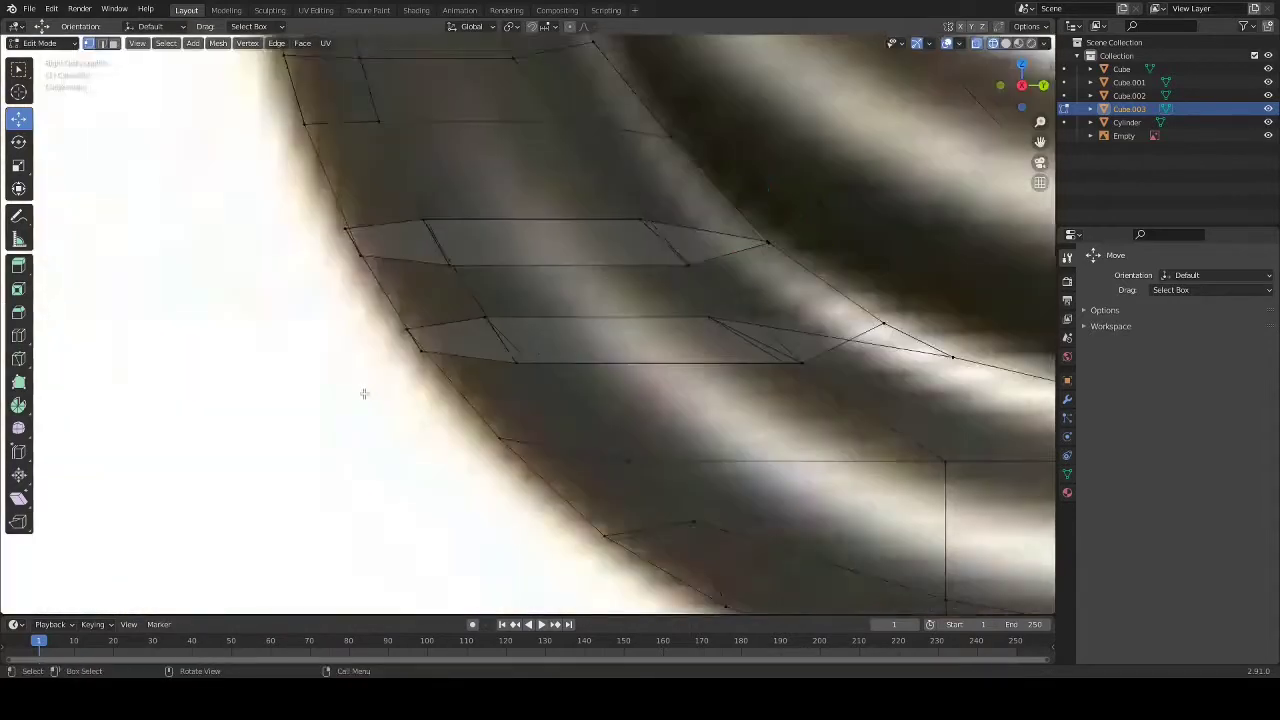
middle_drag(364, 393, 262, 325)
drag(510, 392, 510, 340)
key(g)
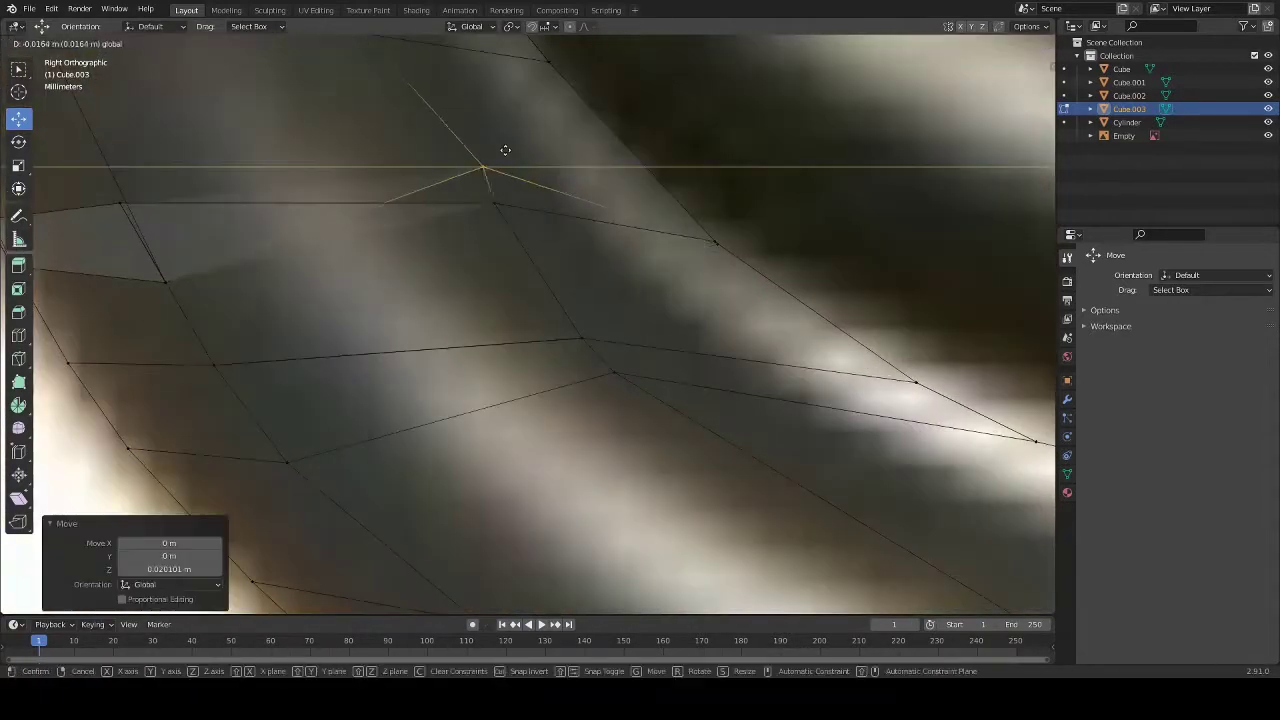
middle_drag(731, 186, 485, 242)
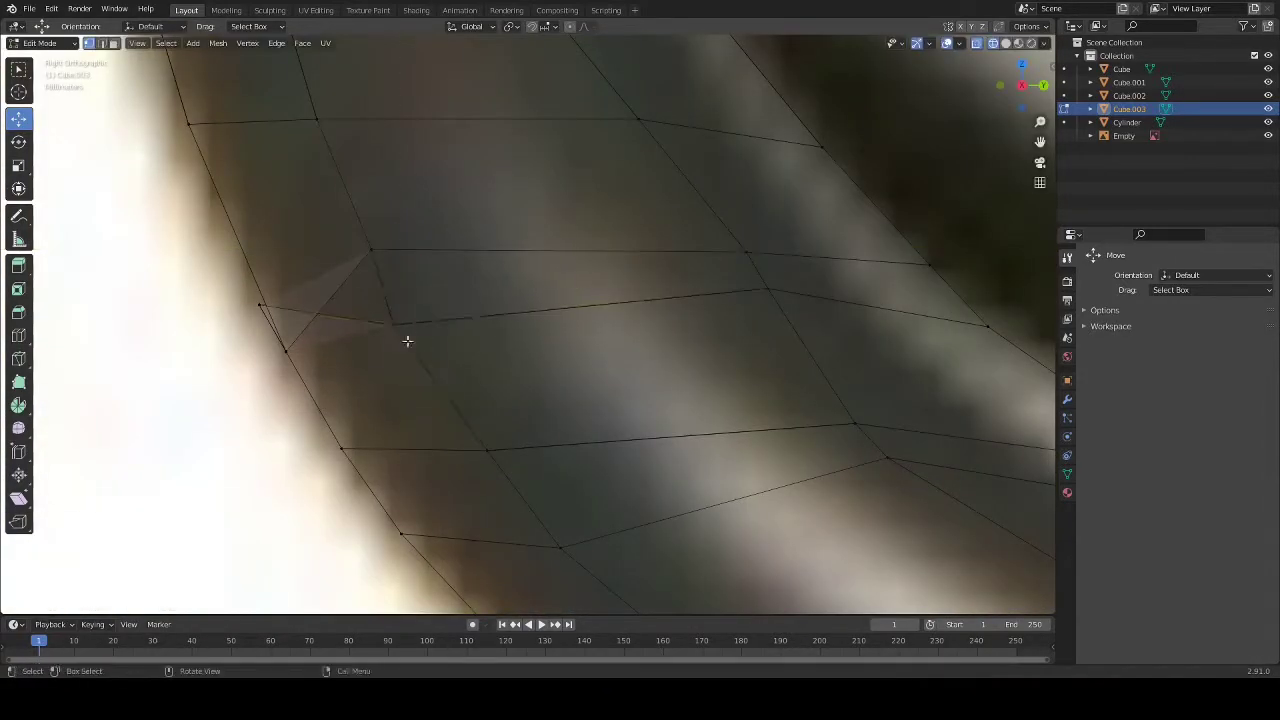
scroll(280, 330, down, 5)
scroll(280, 330, down, 4)
scroll(552, 491, up, 5)
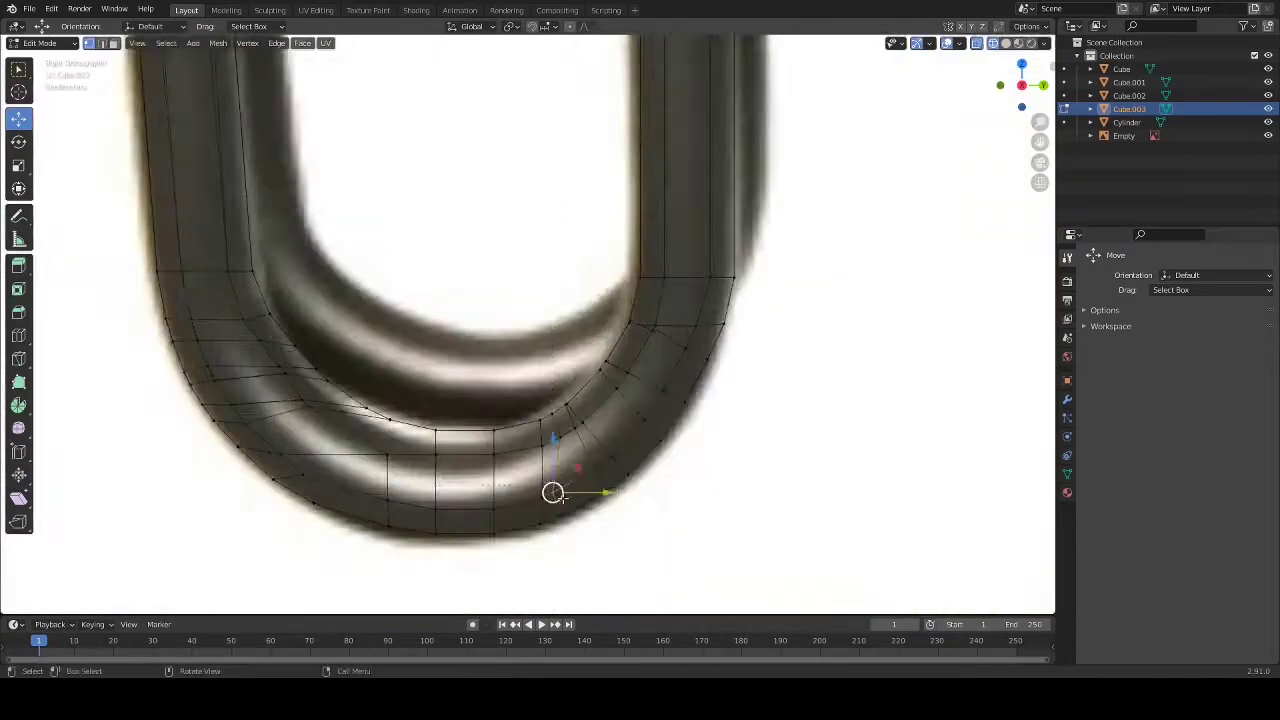
scroll(669, 335, up, 4)
scroll(764, 307, down, 5)
Swing the stock 180° with r180 to test the fold, then delete the reference image.
scroll(177, 275, down, 3)
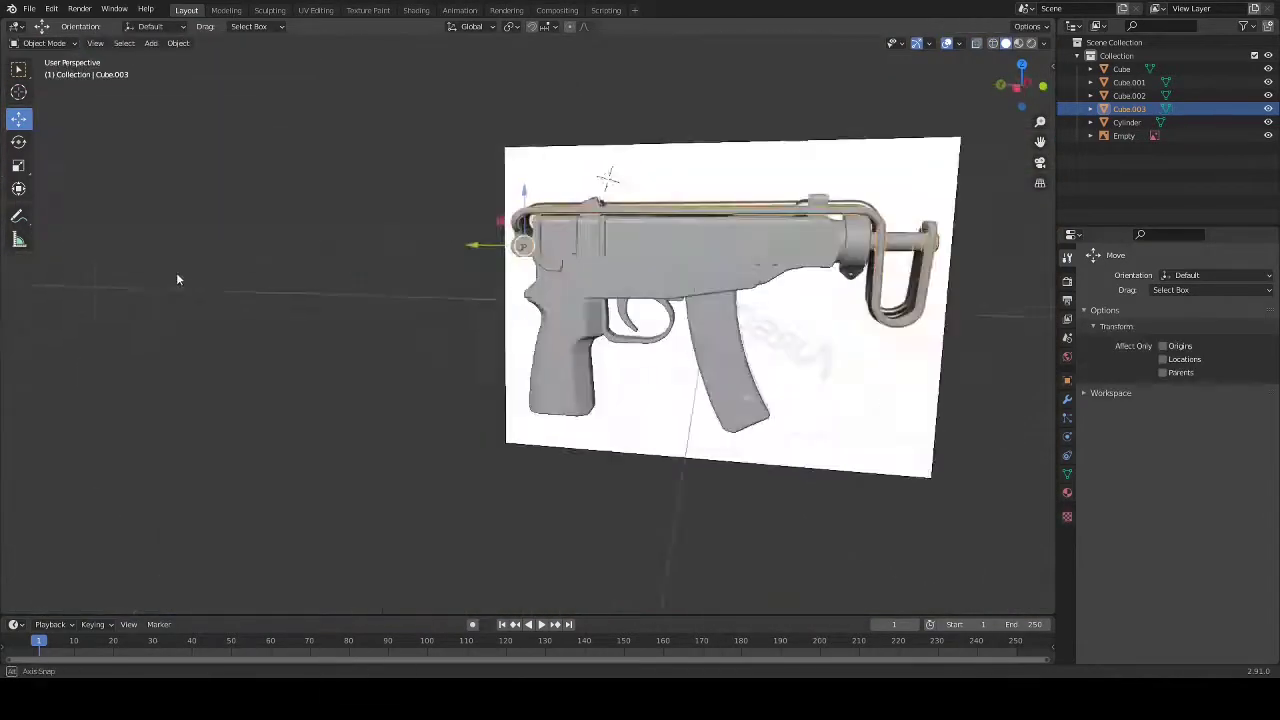
key(Tab)
text(r180)
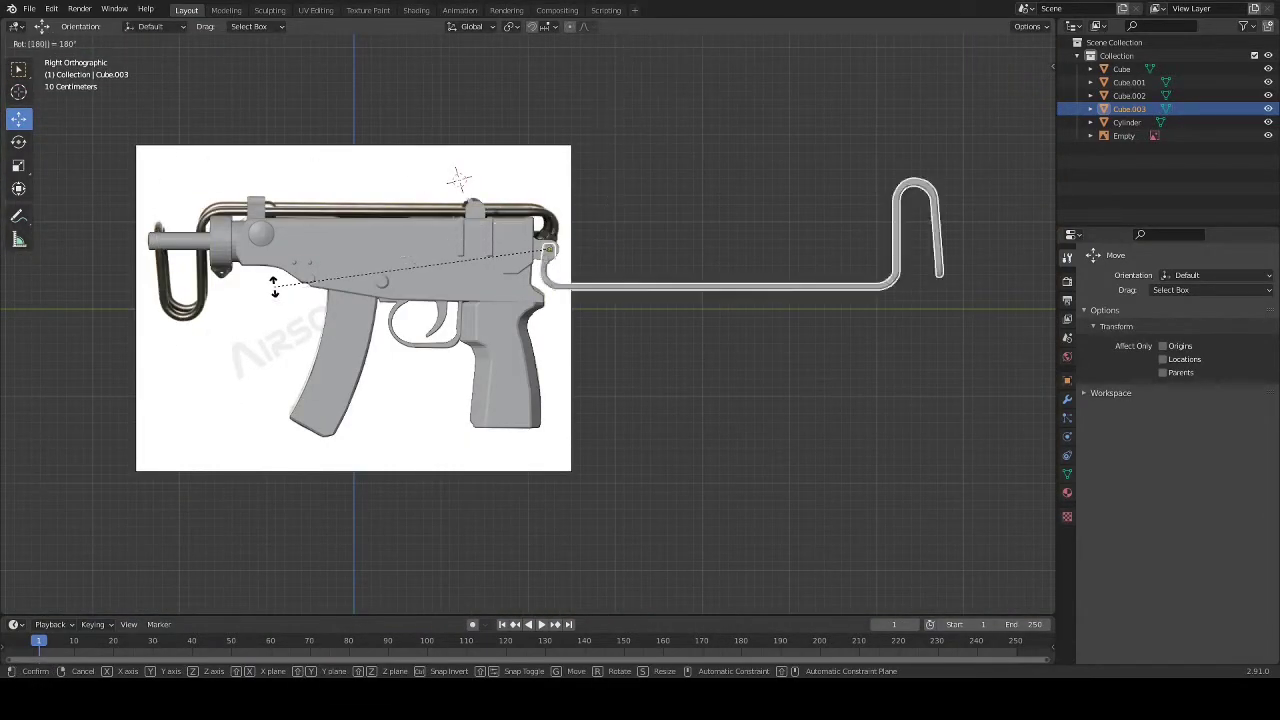
click(273, 285)
mouse_move(652, 385)
middle_down()
mouse_move(795, 337)
mouse_move(581, 368)
middle_up()
key(Delete)
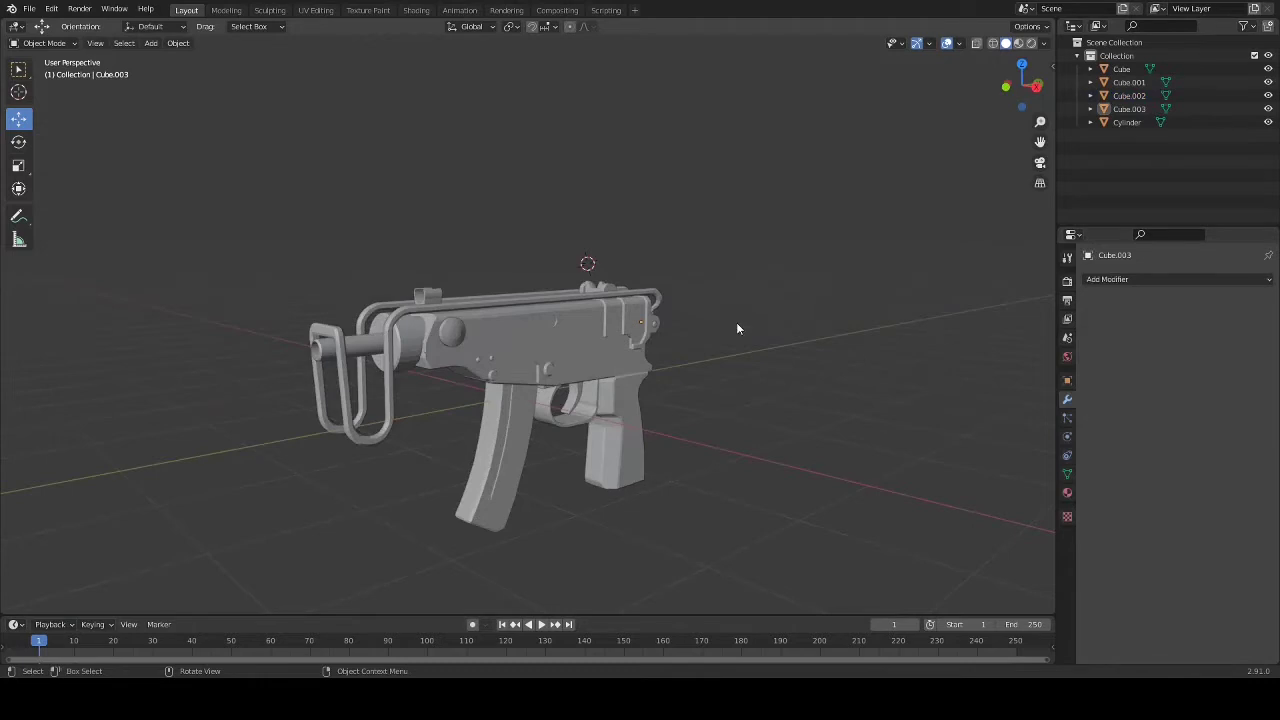
mouse_move(736, 328)
middle_down()
mouse_move(642, 356)
mouse_move(700, 293)
mouse_move(742, 375)
middle_up()
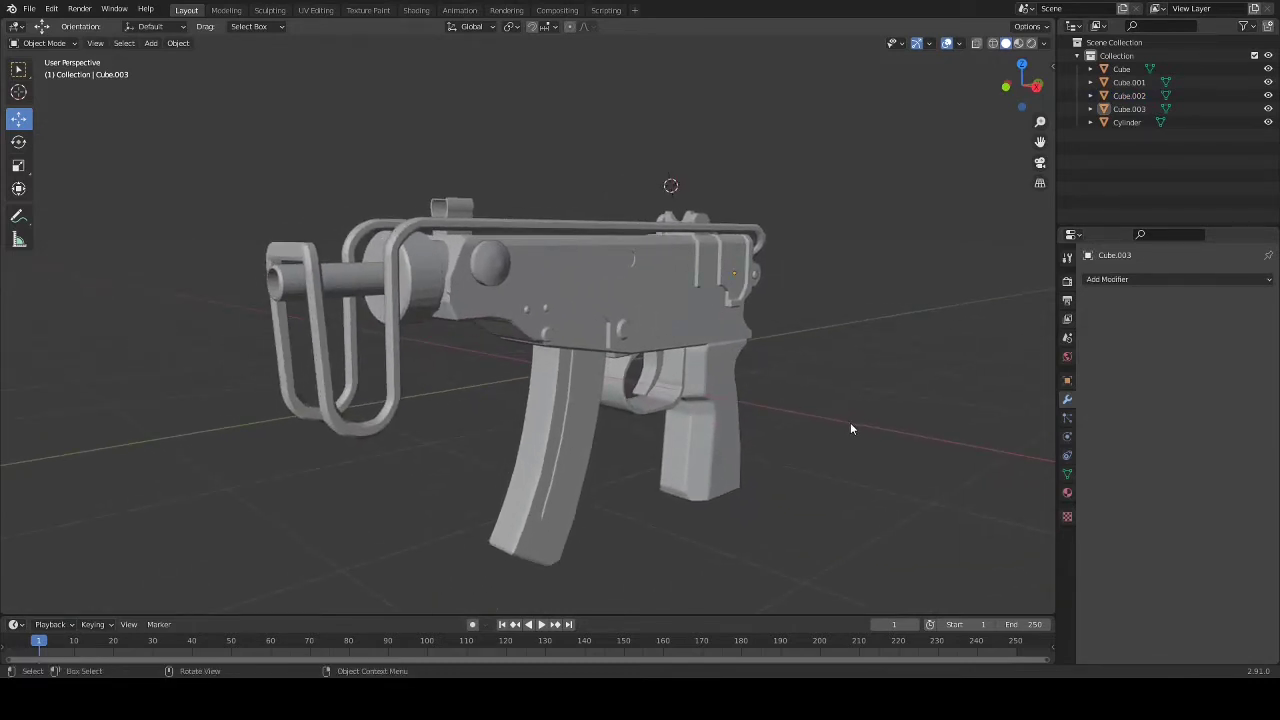
middle_drag(850, 426, 207, 437)
key(KP_5)
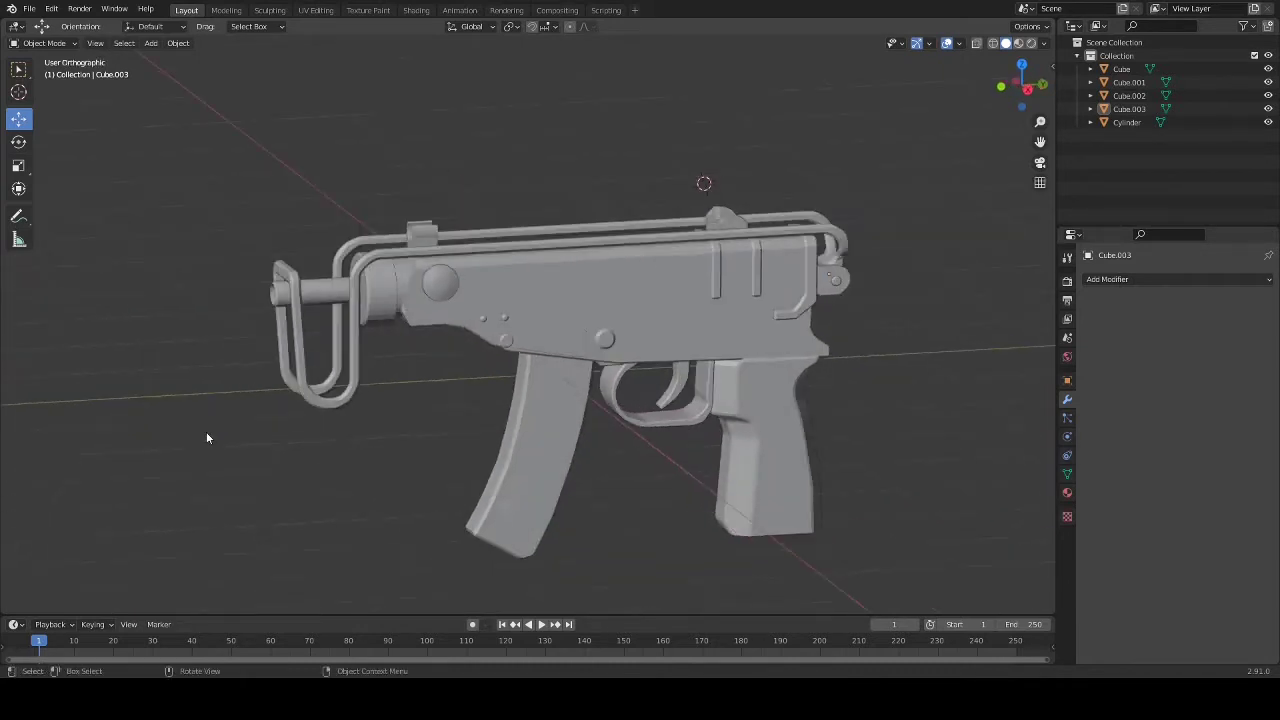
mouse_move(343, 443)
middle_down()
mouse_move(23, 434)
mouse_move(989, 440)
mouse_move(708, 434)
mouse_move(660, 423)
mouse_move(666, 413)
middle_up()
scroll(566, 276, up, 3)
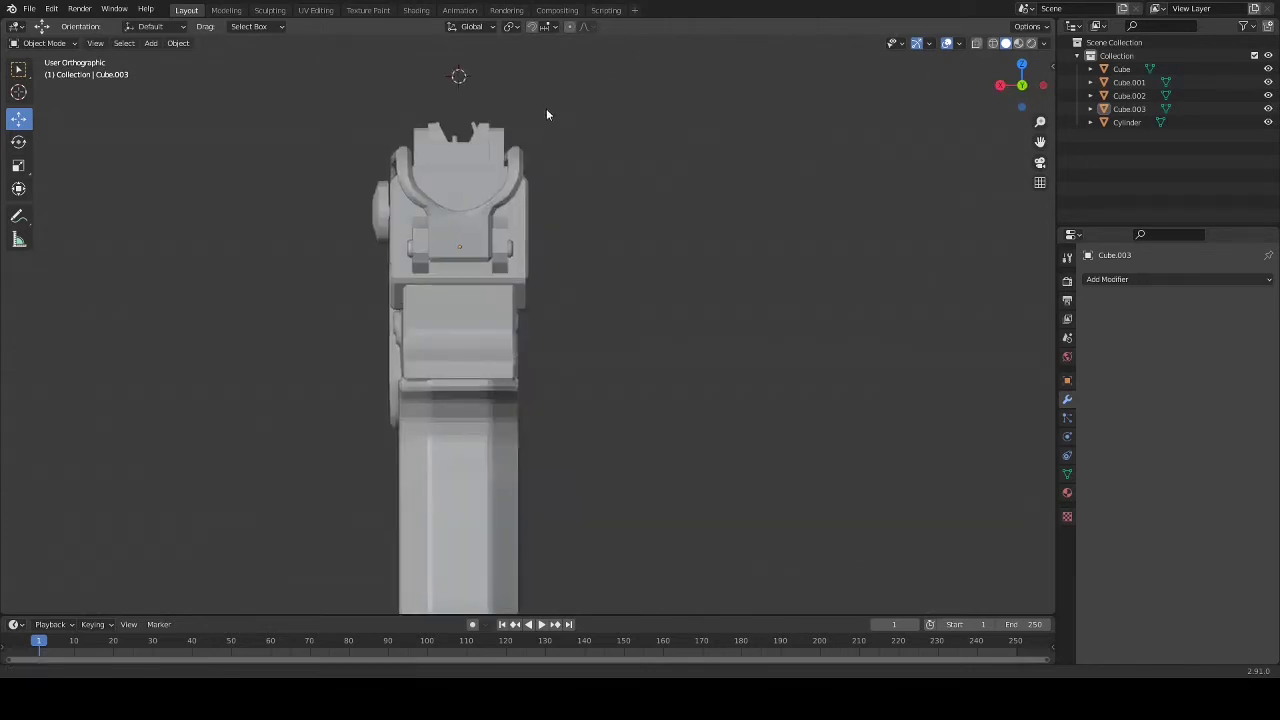
shift+middle_drag(546, 114, 729, 408)
scroll(729, 408, up, 3)
mouse_move(718, 534)
shift+middle_down()
mouse_move(515, 460)
mouse_move(666, 463)
mouse_move(603, 469)
shift+middle_up()
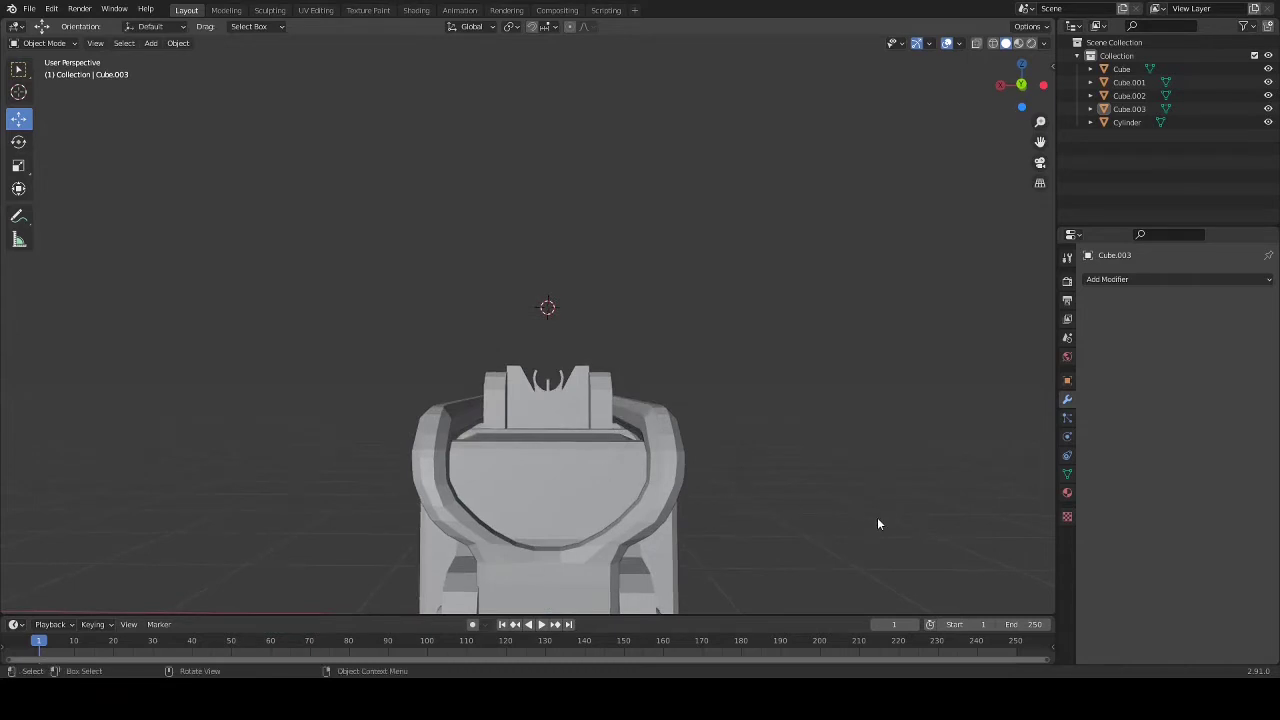
scroll(878, 524, down, 5)
key(KP_3)
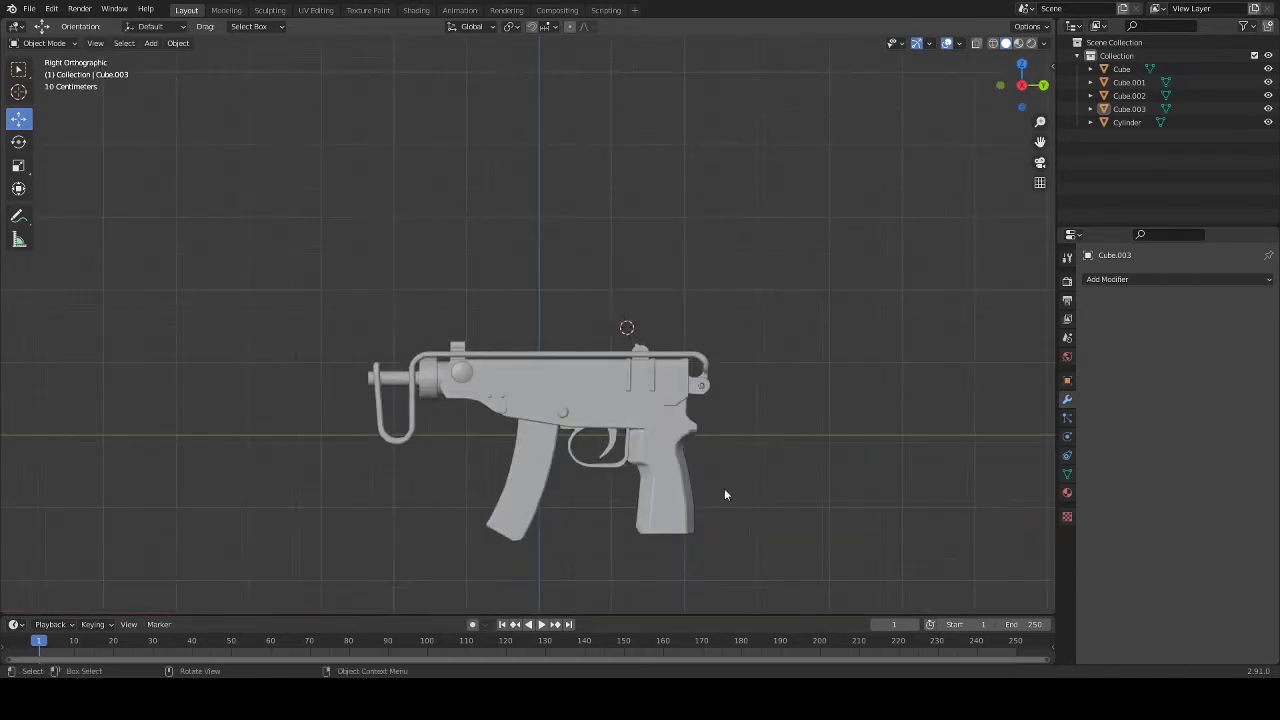
Rotate the stock about 186° on its hinge so it extends behind the gun.
shift+middle_drag(711, 371, 790, 384)
key(r)
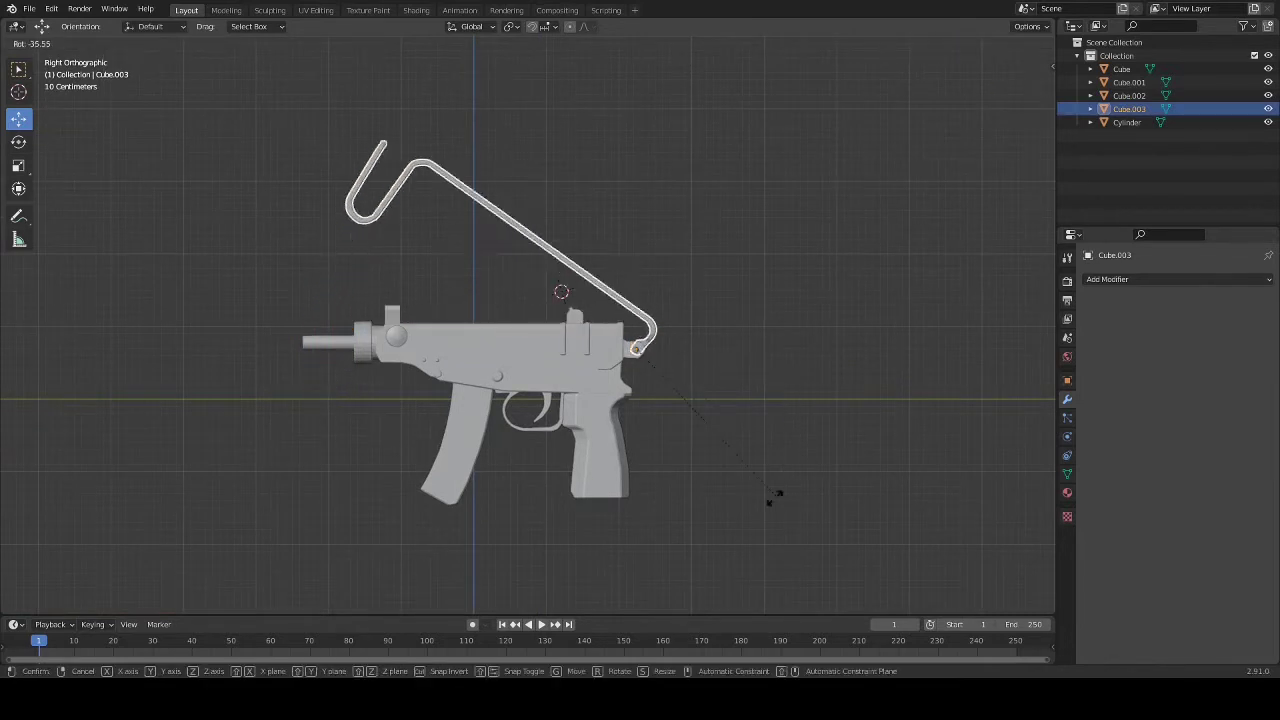
click(416, 292)
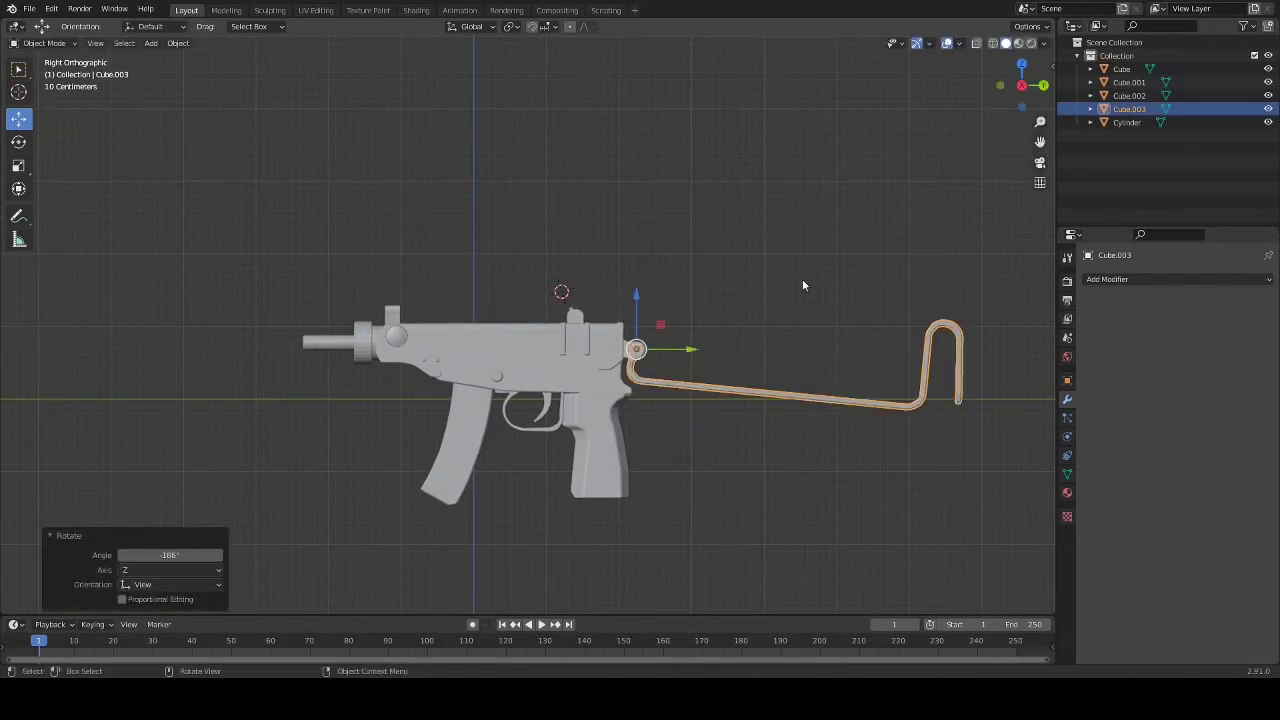
mouse_move(771, 332)
middle_down()
mouse_move(863, 380)
mouse_move(1052, 330)
mouse_move(121, 333)
mouse_move(264, 332)
mouse_move(170, 324)
middle_up()
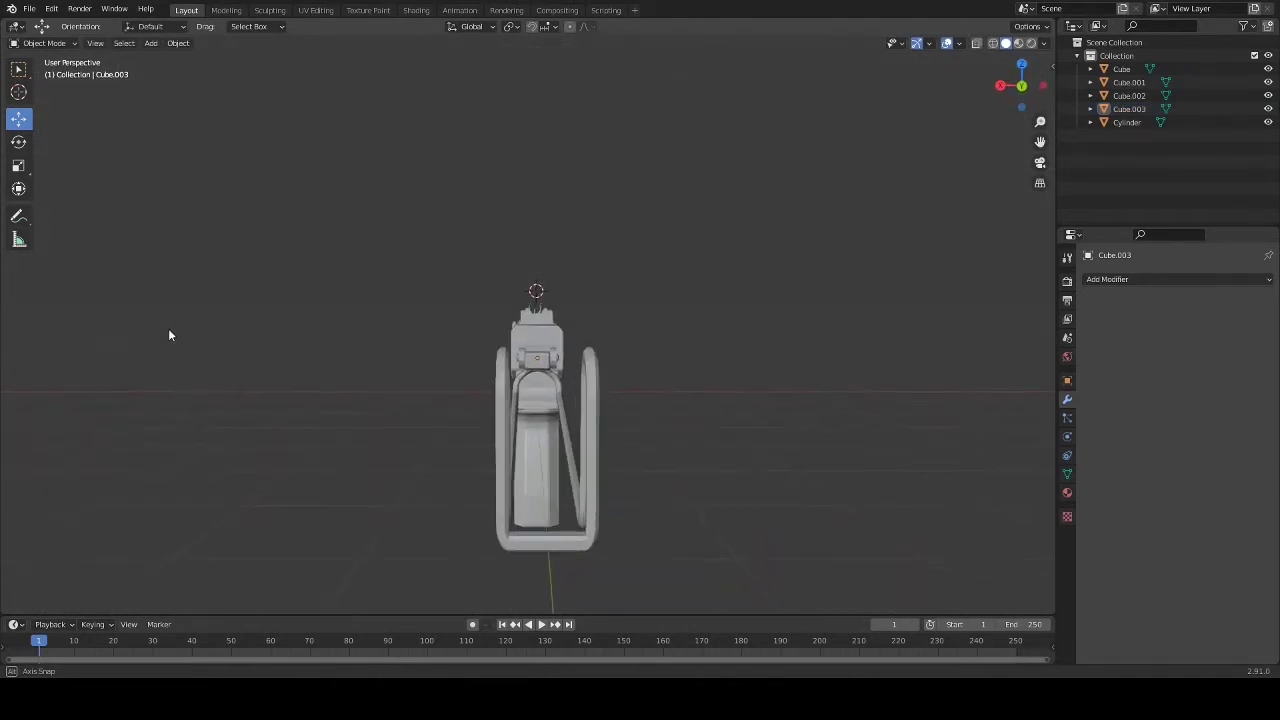
scroll(169, 335, up, 3)
scroll(158, 322, up, 3)
scroll(226, 291, down, 1)
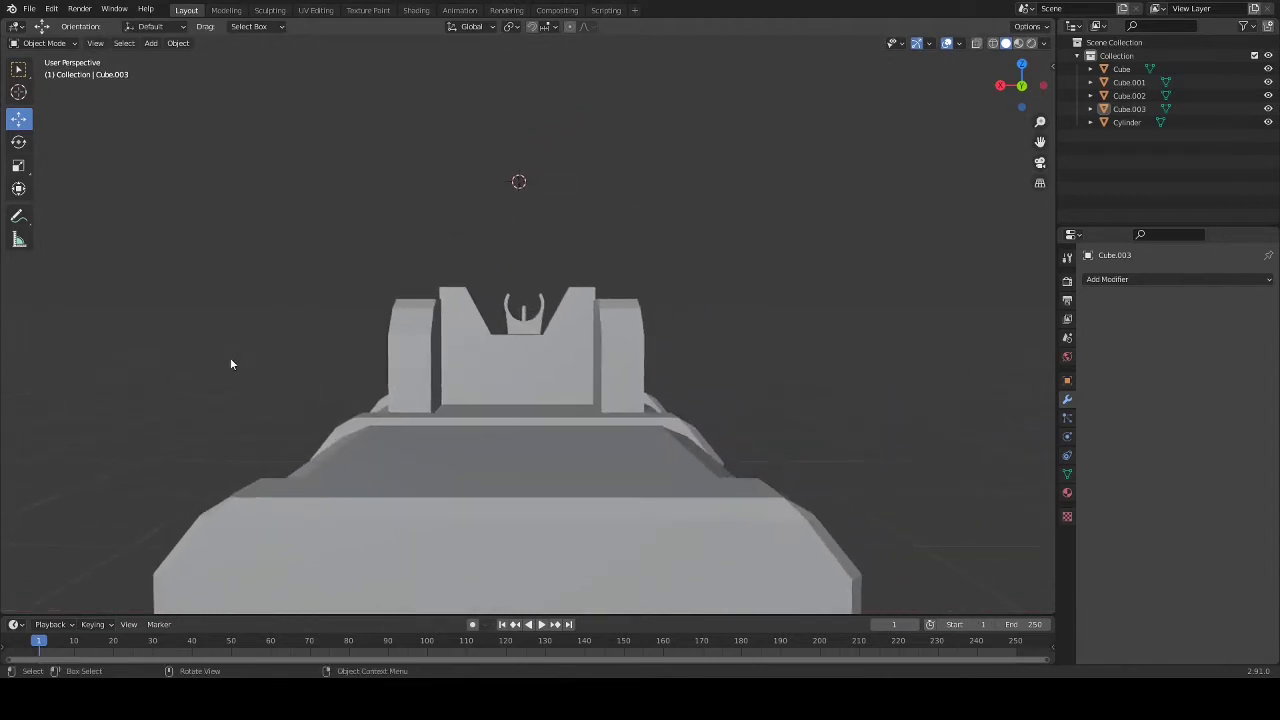
scroll(233, 360, down, 2)
scroll(236, 356, down, 3)
scroll(50, 402, down, 1)
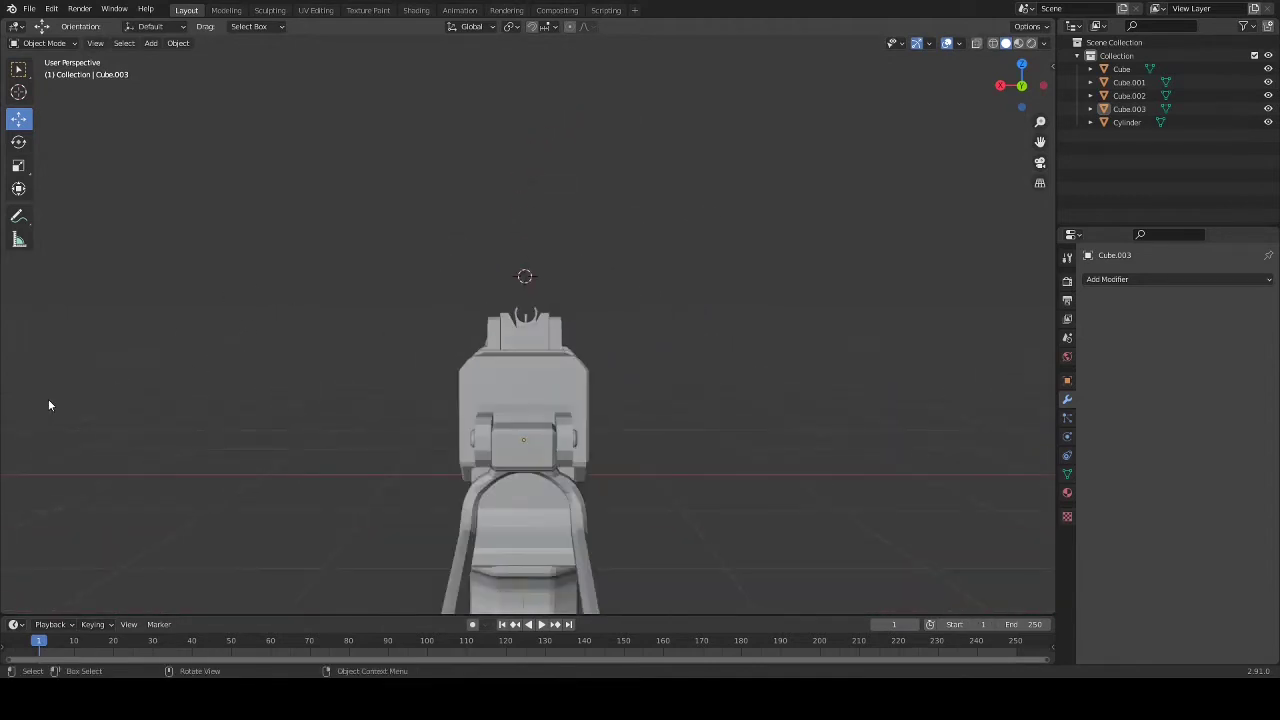
mouse_move(48, 405)
middle_down()
mouse_move(263, 405)
mouse_move(228, 430)
mouse_move(210, 421)
middle_up()
Refold the stock, lower the magazine out of its well, then undo it back in place.
key(ctrl+z)
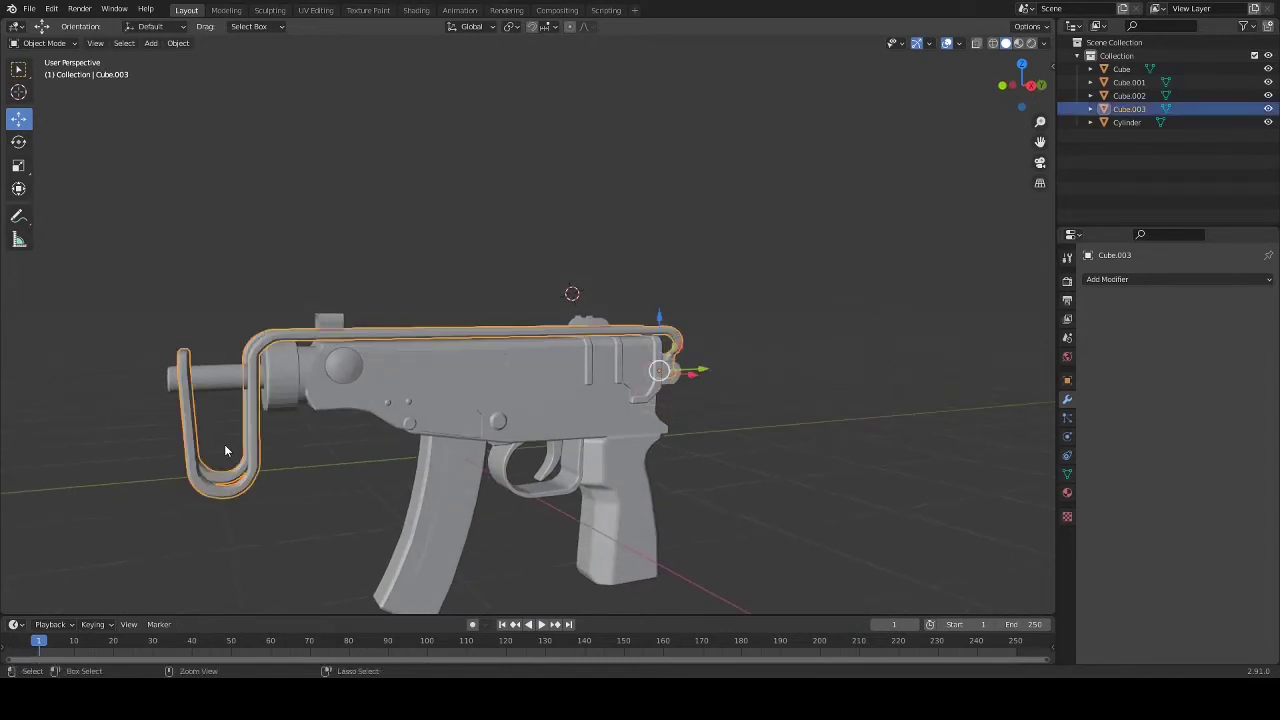
click(303, 518)
click(400, 513)
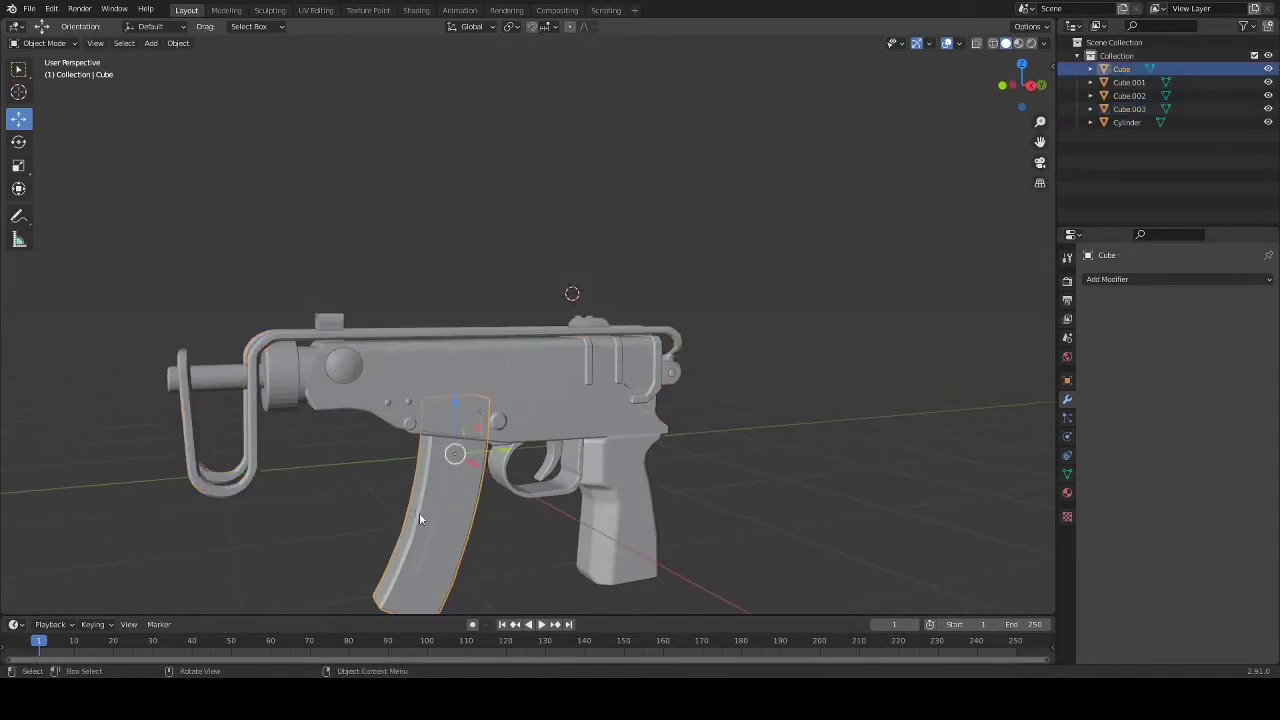
mouse_move(419, 512)
middle_down()
mouse_move(478, 457)
mouse_move(451, 274)
middle_up()
click(458, 400)
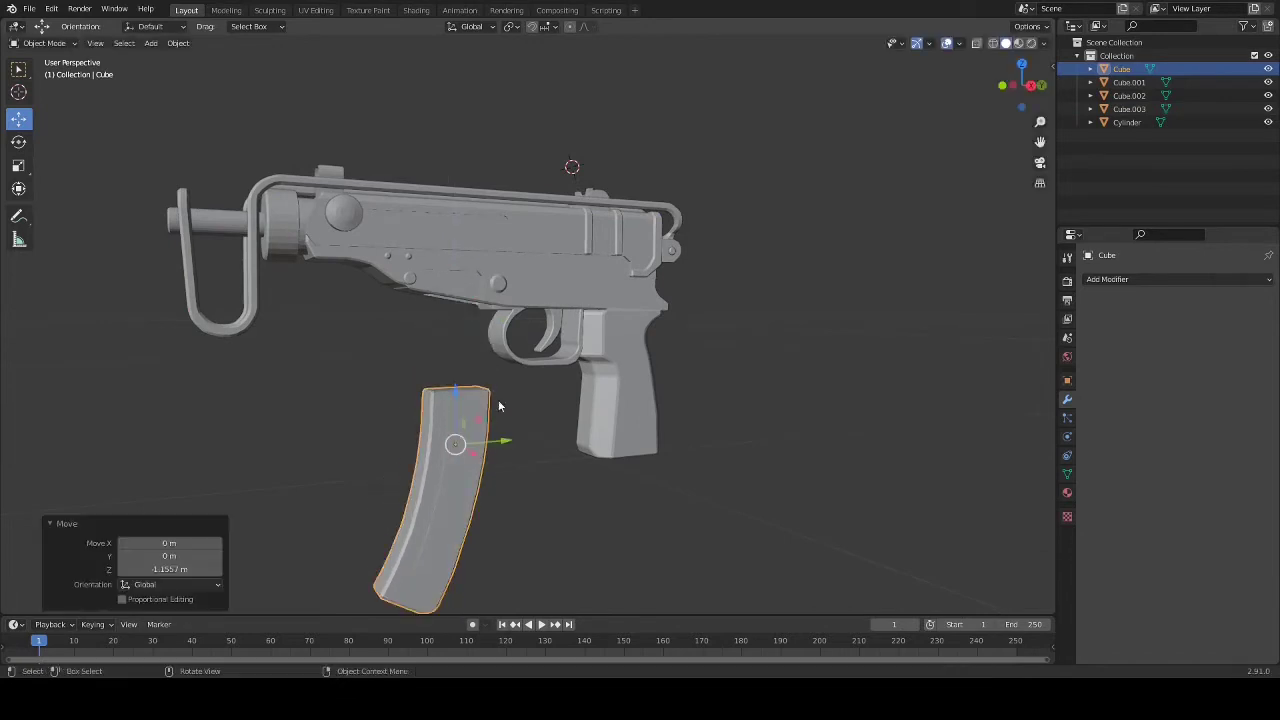
mouse_move(458, 400)
middle_down()
mouse_move(481, 254)
mouse_move(538, 377)
middle_up()
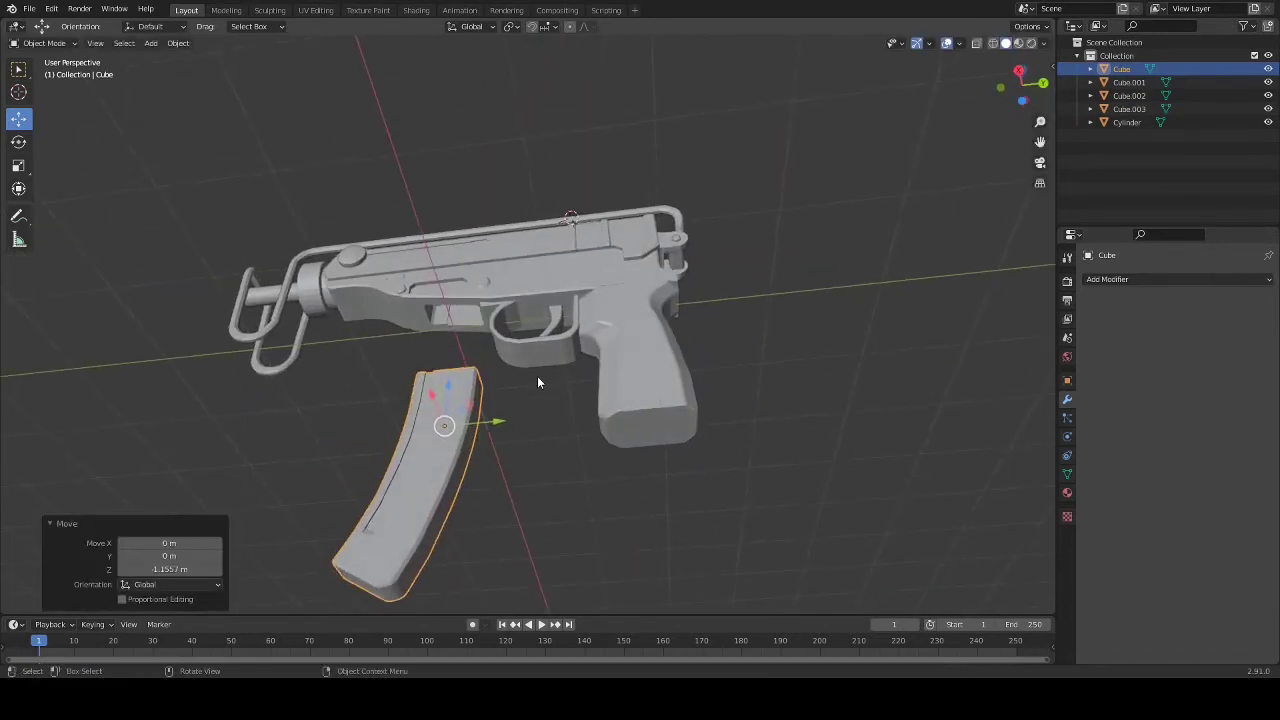
key(ctrl+z)
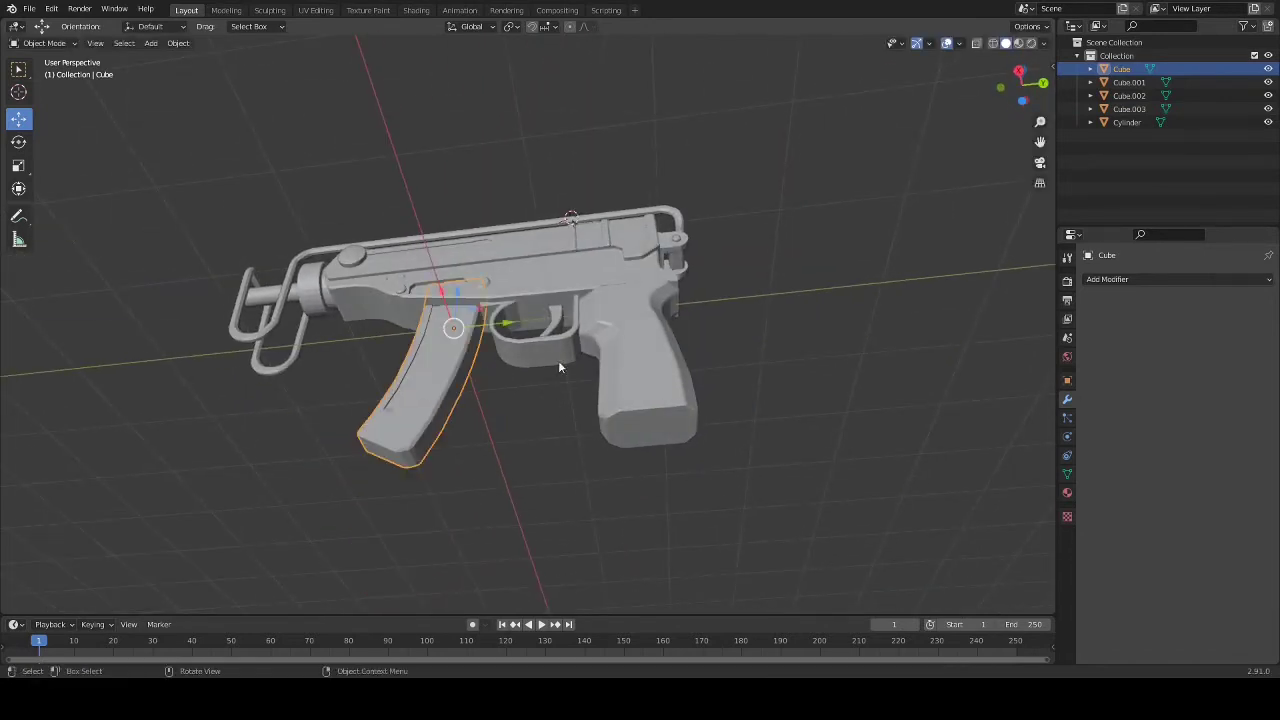
click(537, 447)
mouse_move(537, 447)
middle_down()
mouse_move(561, 541)
mouse_move(623, 557)
mouse_move(593, 563)
middle_up()
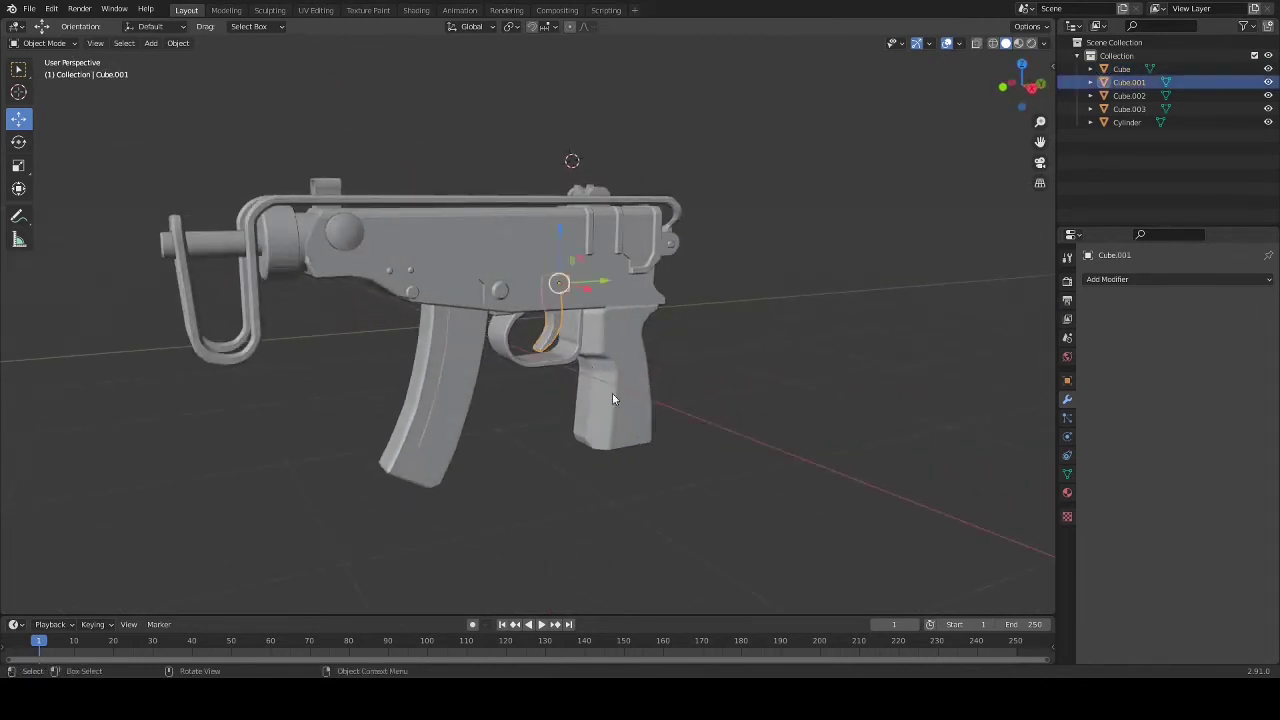
Slide the Cylinder bolt knob 0.7189 m along Y, then back to the rear of its slot.
key(r)
mouse_move(664, 378)
shift+middle_down()
mouse_move(429, 358)
mouse_move(494, 316)
shift+middle_up()
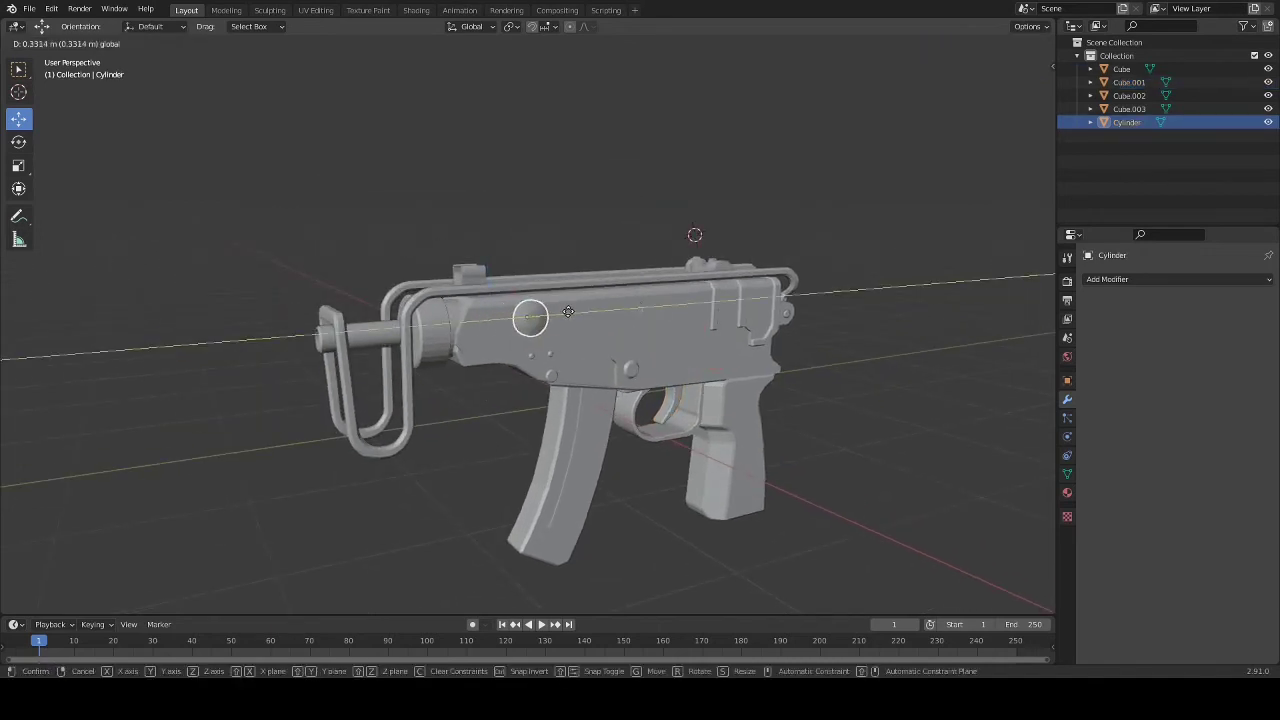
click(608, 309)
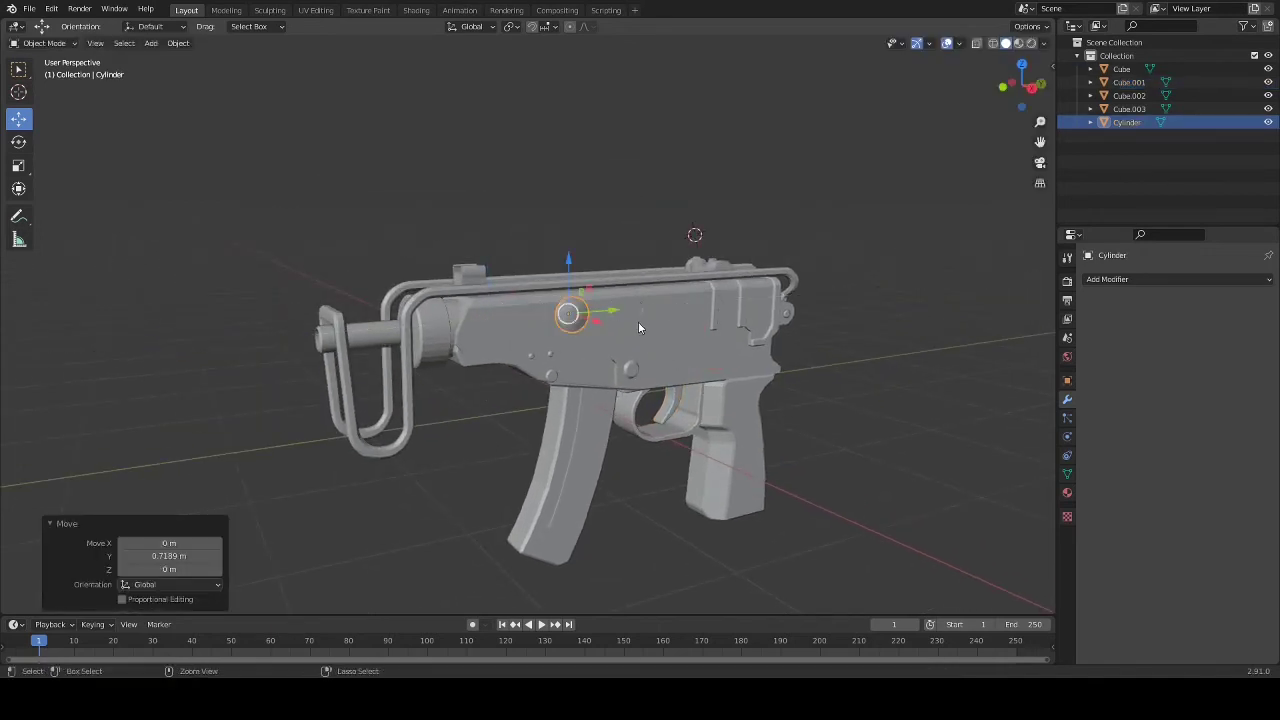
mouse_move(638, 318)
middle_down()
mouse_move(624, 349)
mouse_move(586, 329)
mouse_move(647, 335)
middle_up()
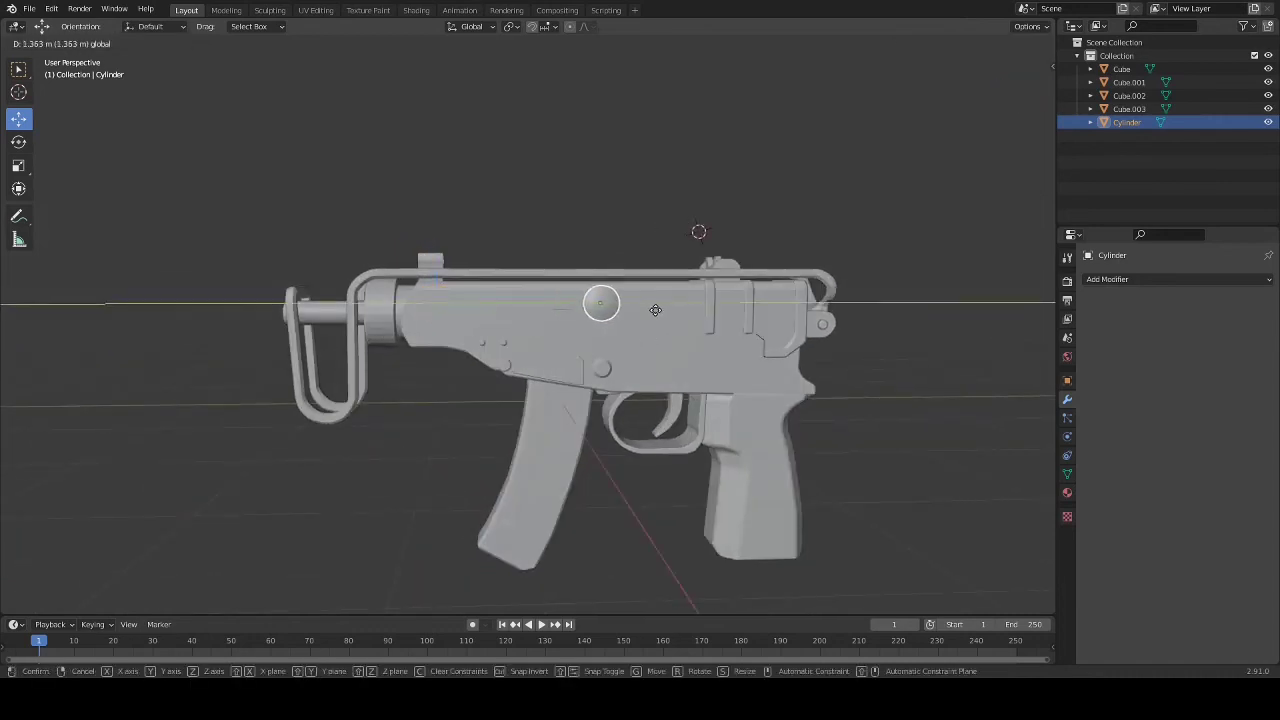
click(655, 310)
mouse_move(951, 402)
middle_down()
mouse_move(842, 417)
mouse_move(988, 440)
mouse_move(3, 423)
mouse_move(993, 409)
middle_up()
click(841, 417)
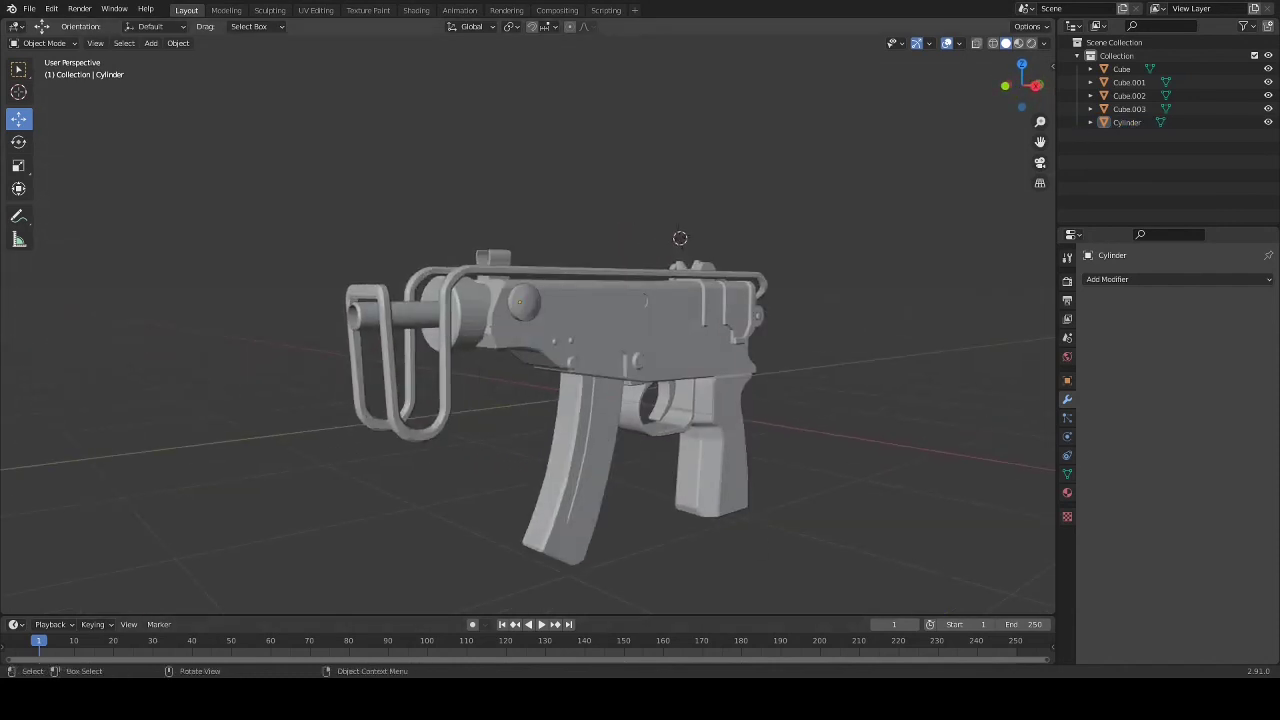